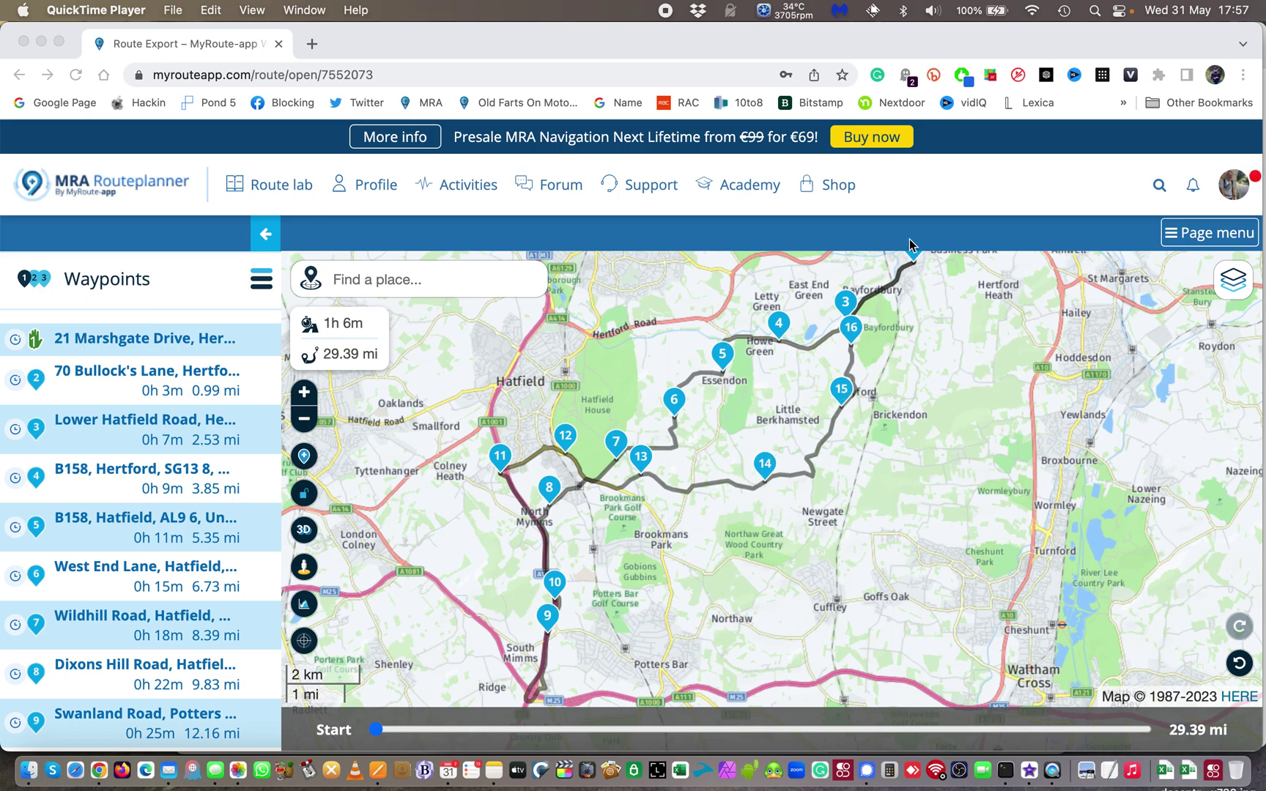
Open waypoint 14 on the map and examine its basic and extended options.
click(925, 204)
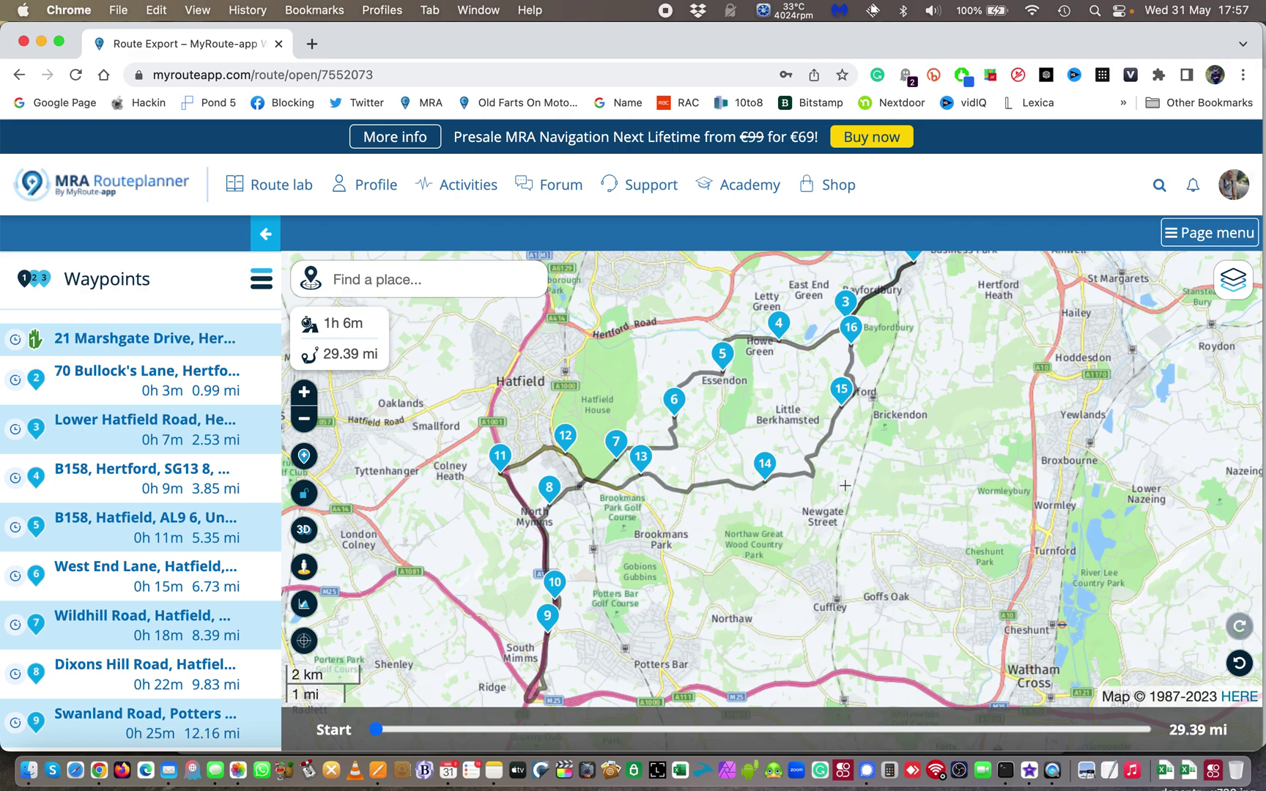
click(767, 466)
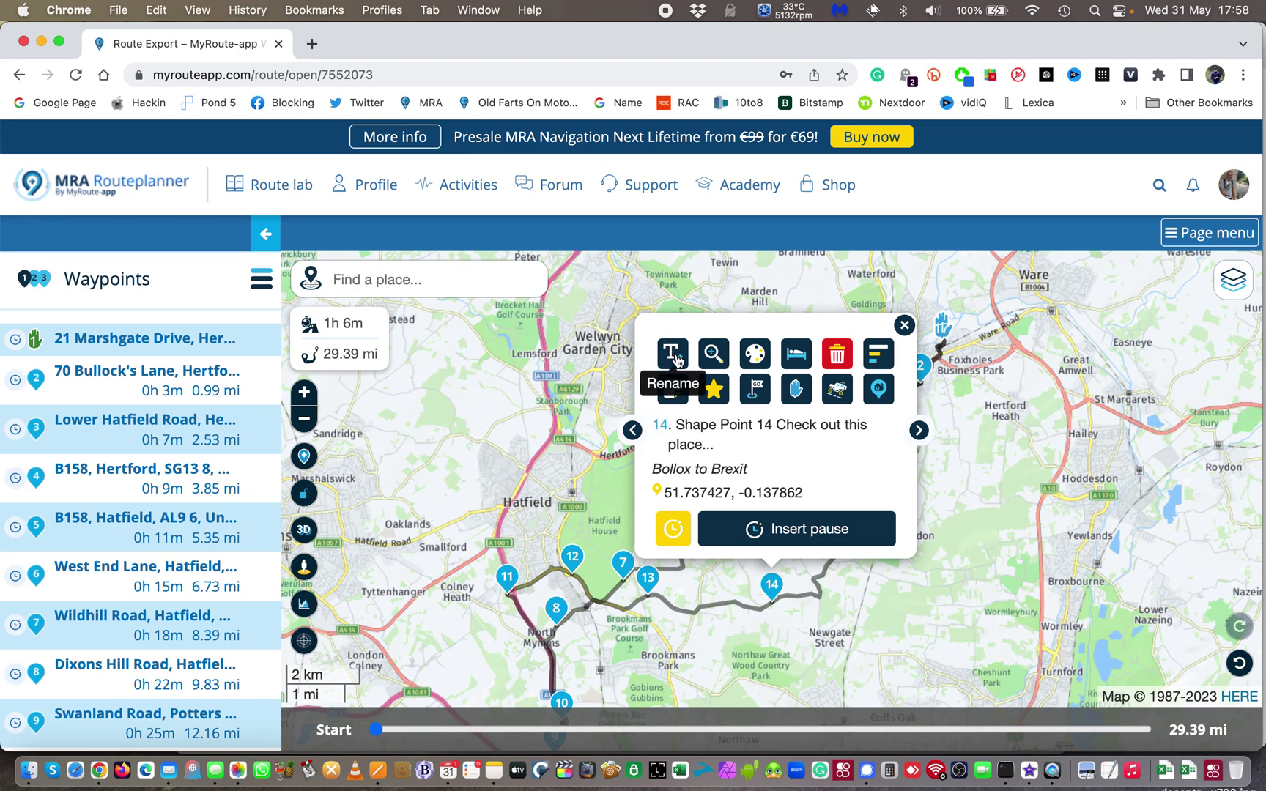
click(883, 357)
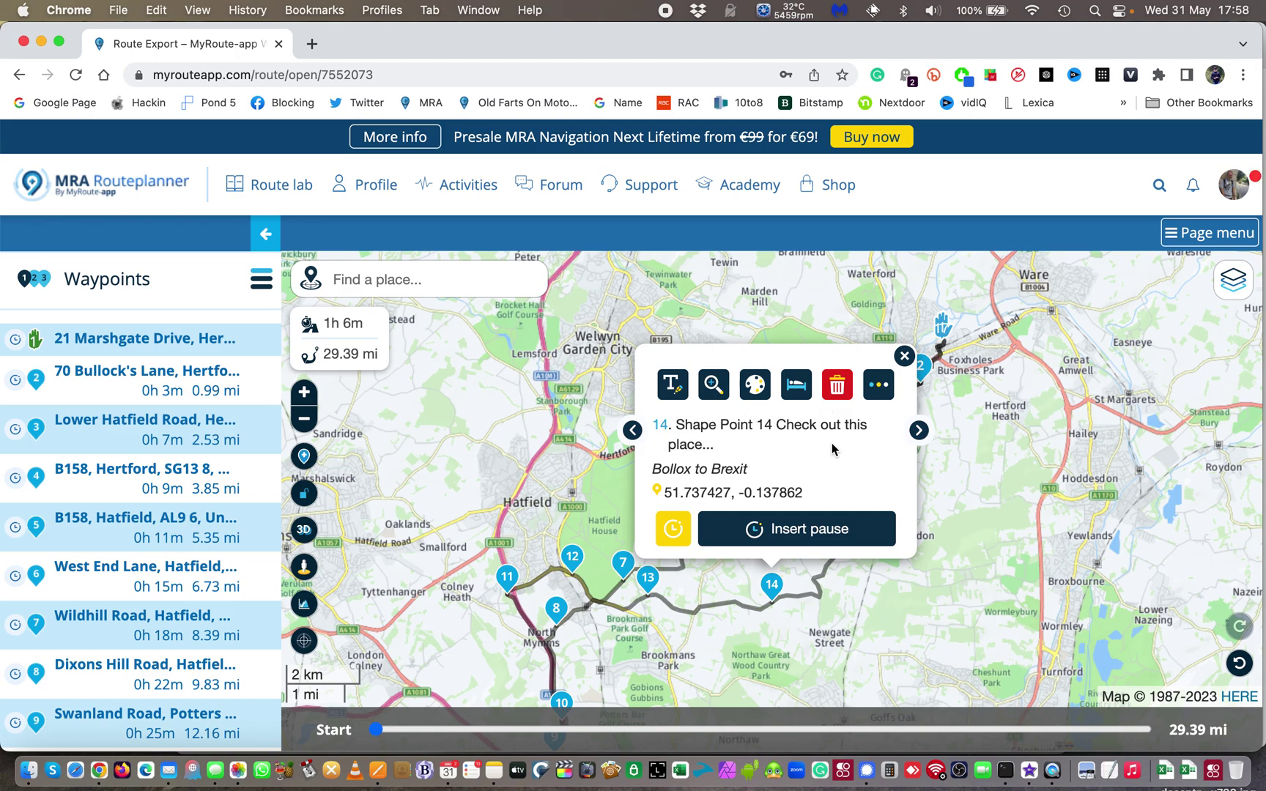
click(879, 387)
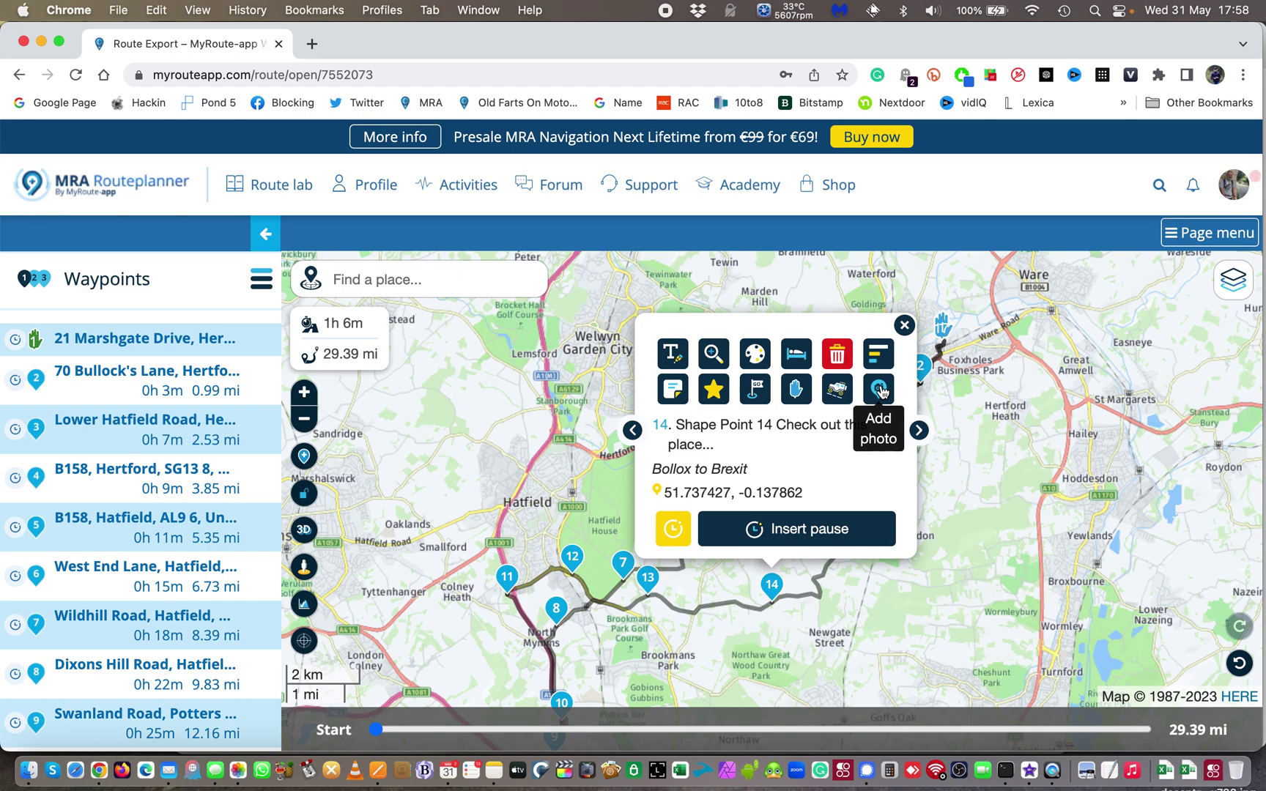
click(675, 355)
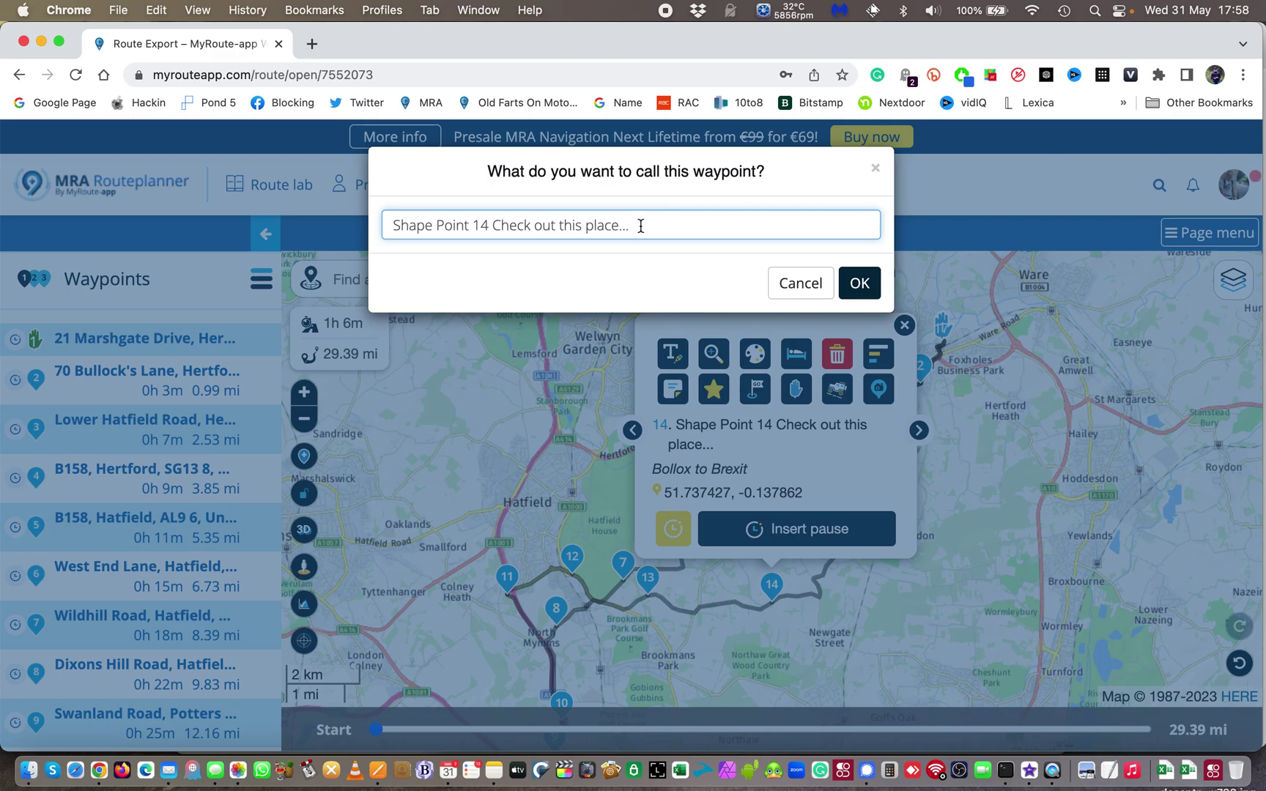
drag(642, 226, 370, 229)
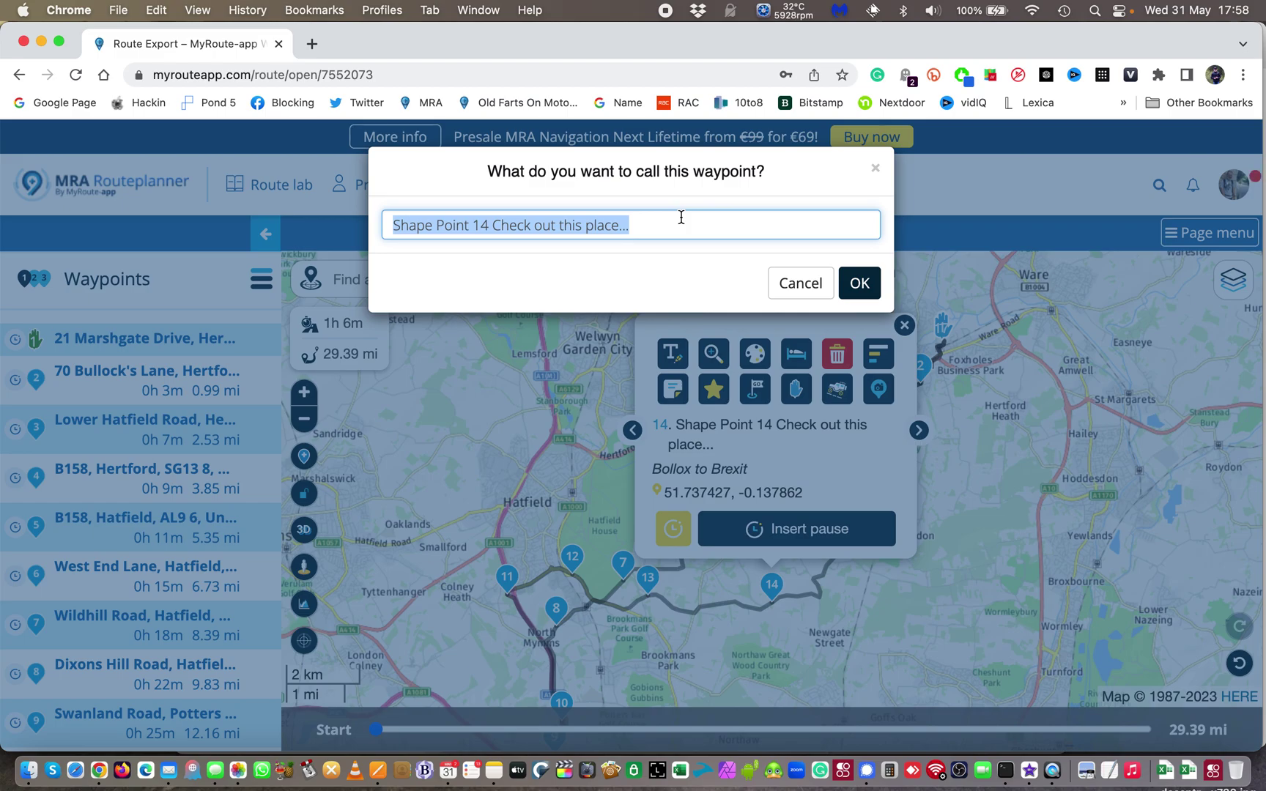
click(799, 283)
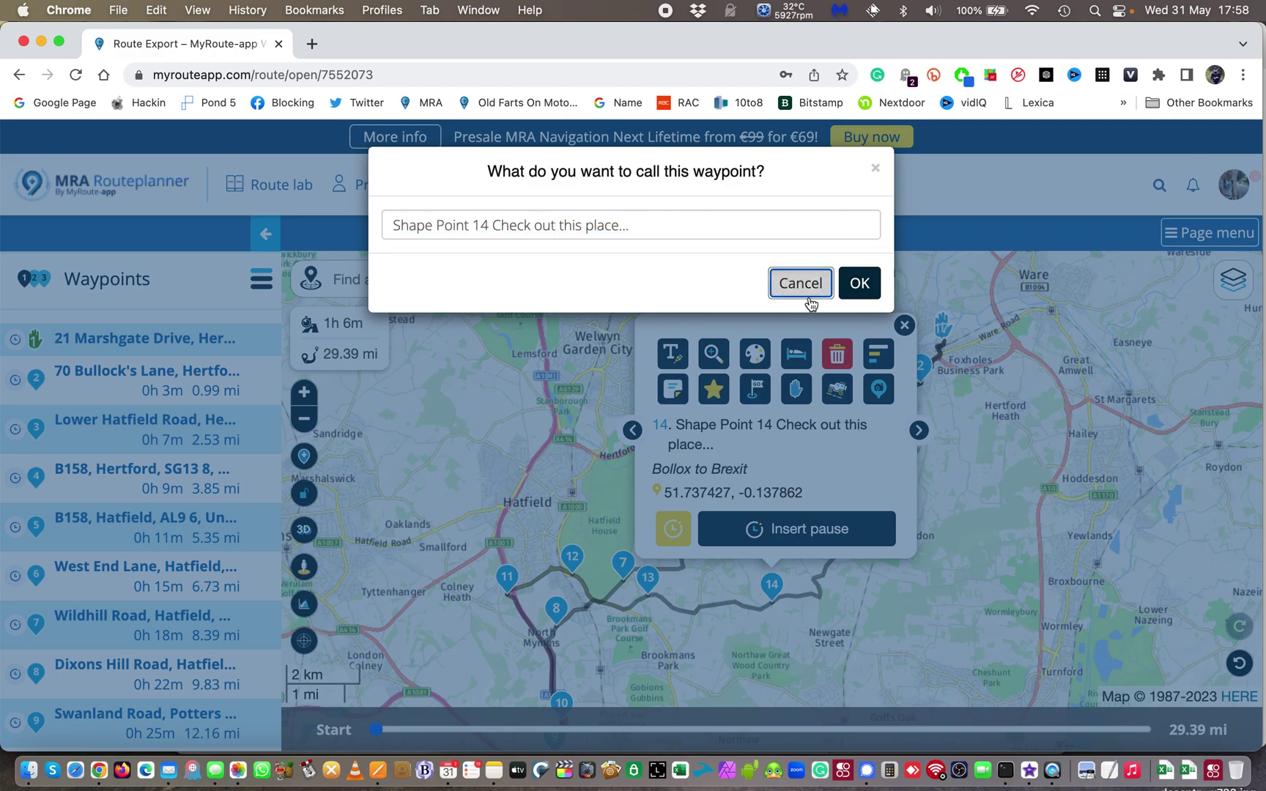
click(904, 325)
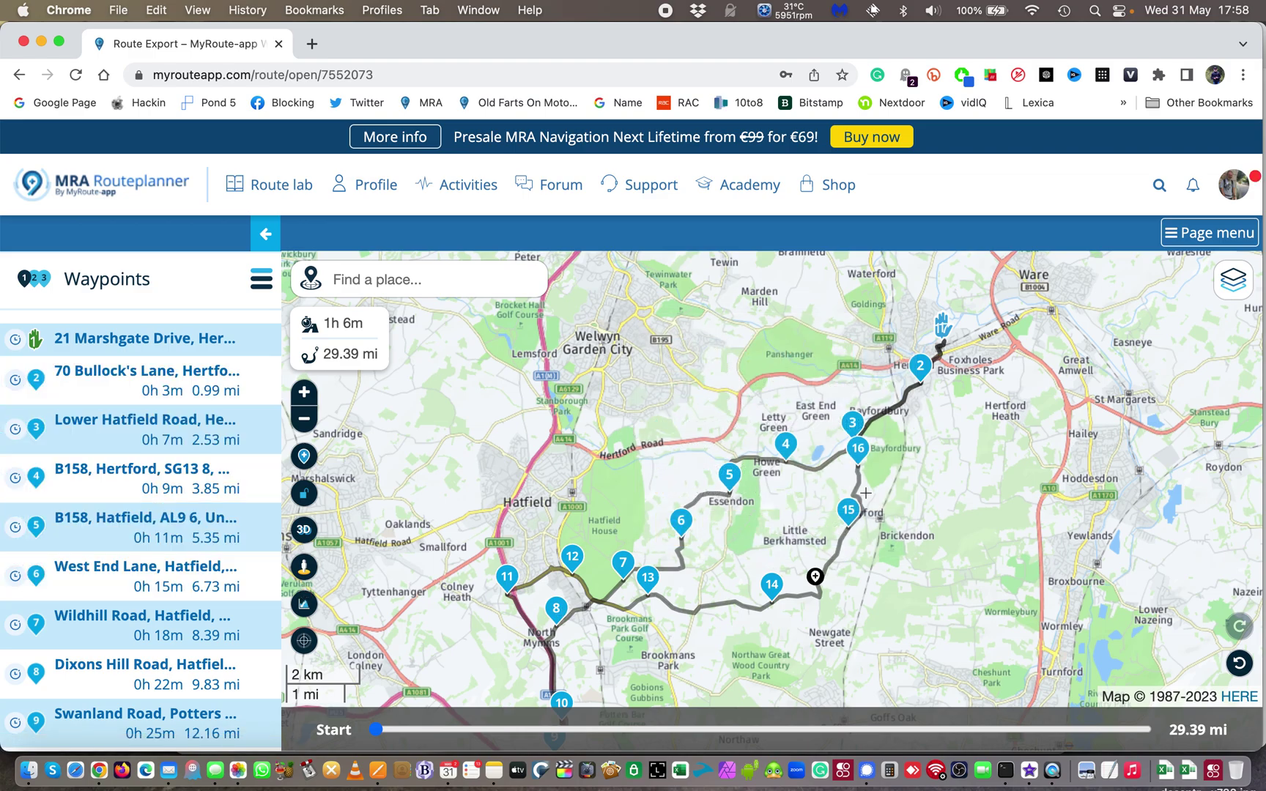
Rename waypoint 4 as "Meeting point my house".
click(788, 446)
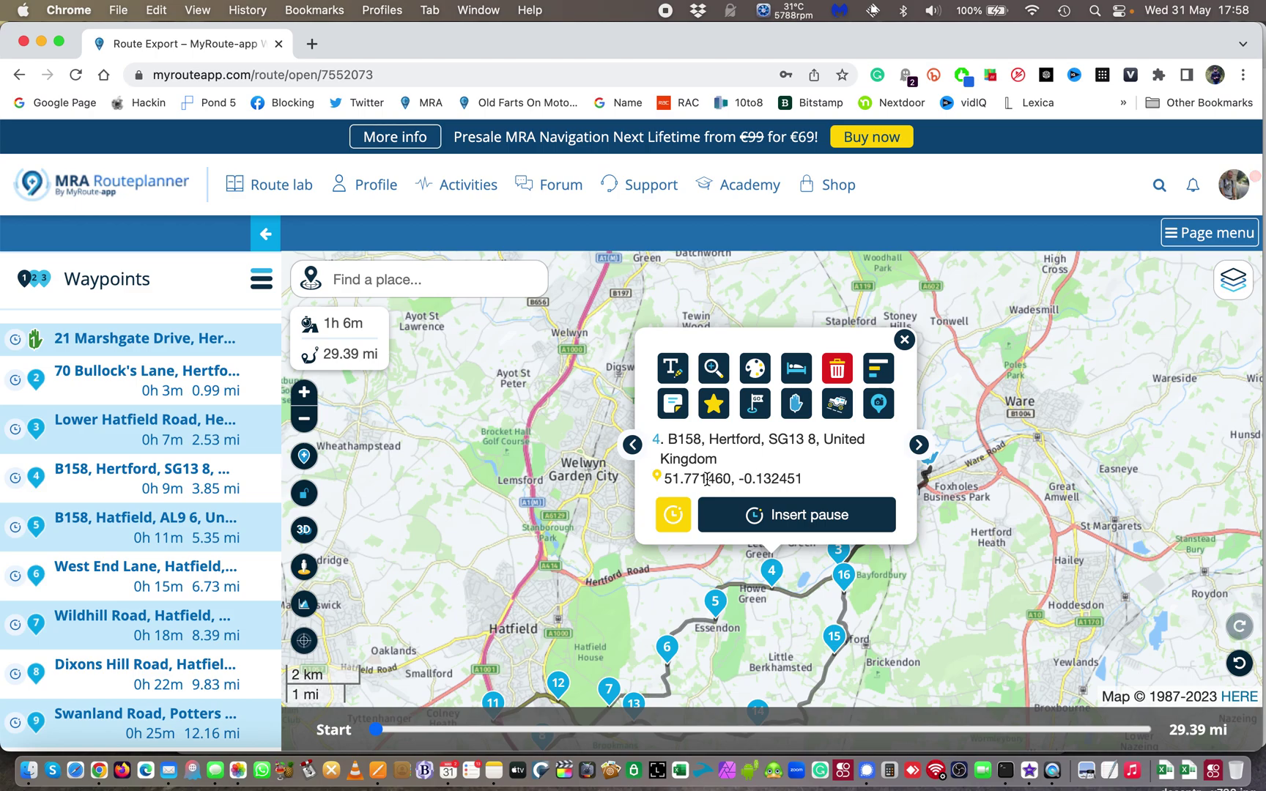
click(676, 370)
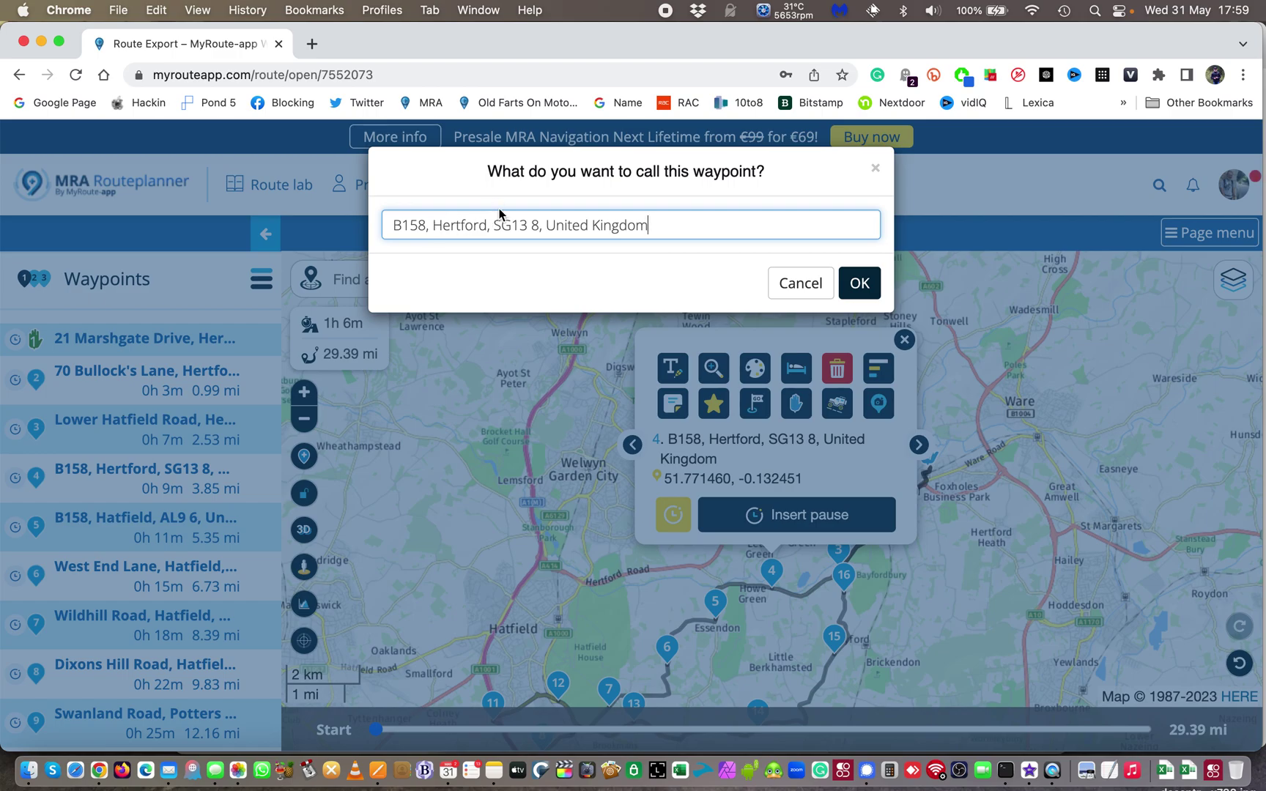
drag(678, 228, 374, 227)
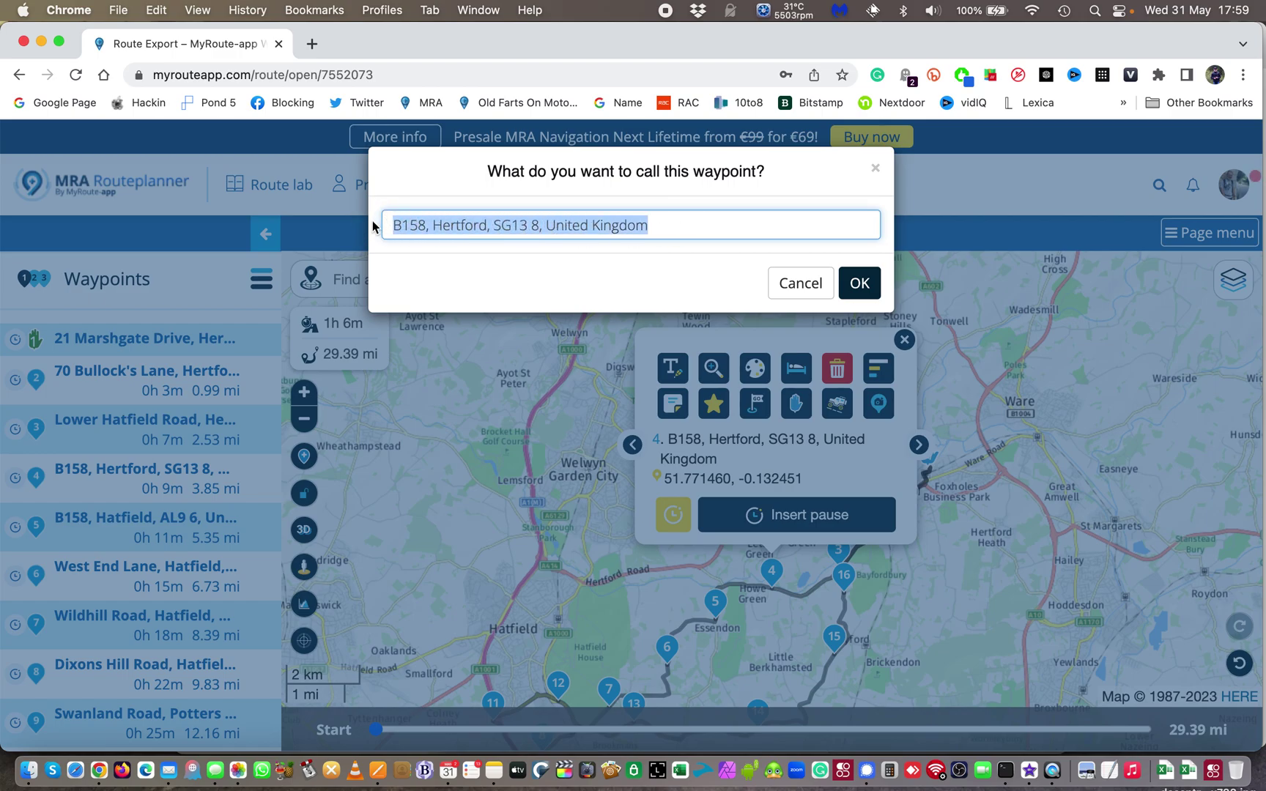
text(Meet)
key(BackSpace)
key(BackSpace)
key(BackSpace)
key(BackSpace)
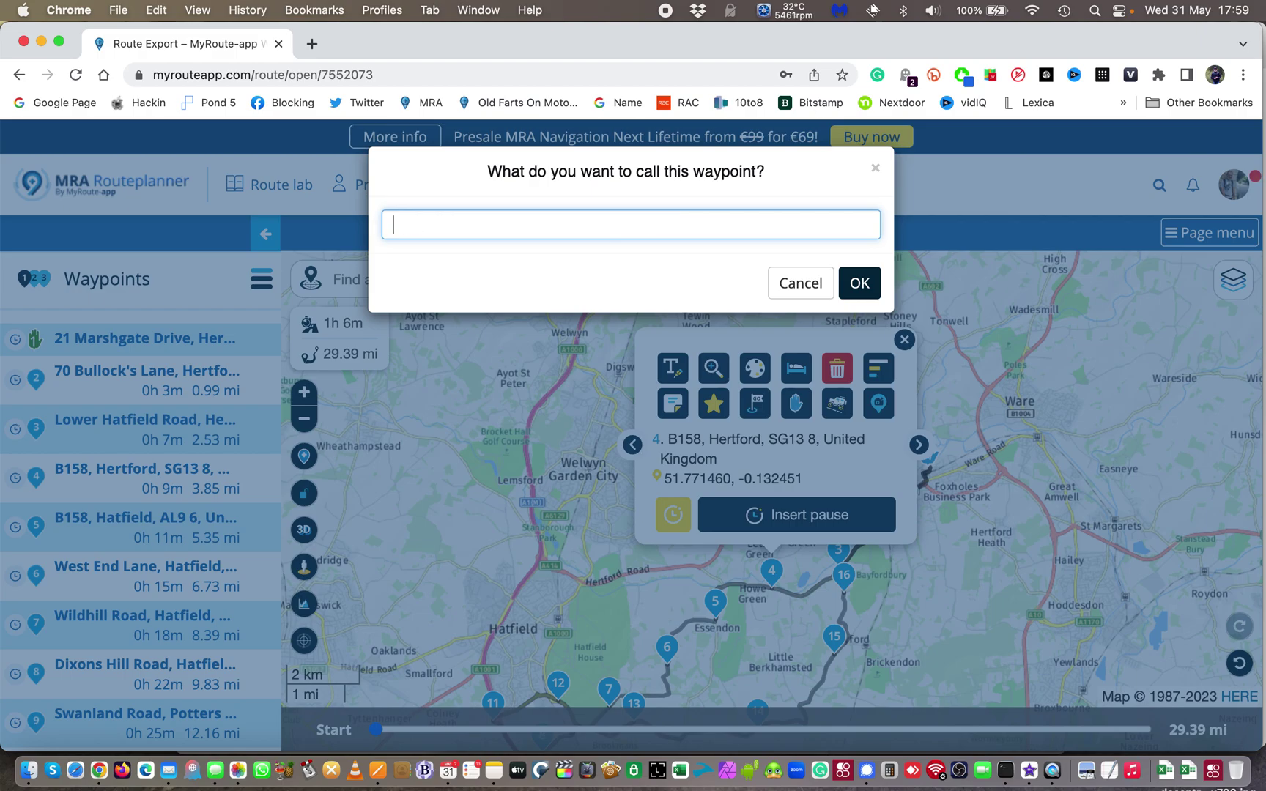
text(Meeting point my house)
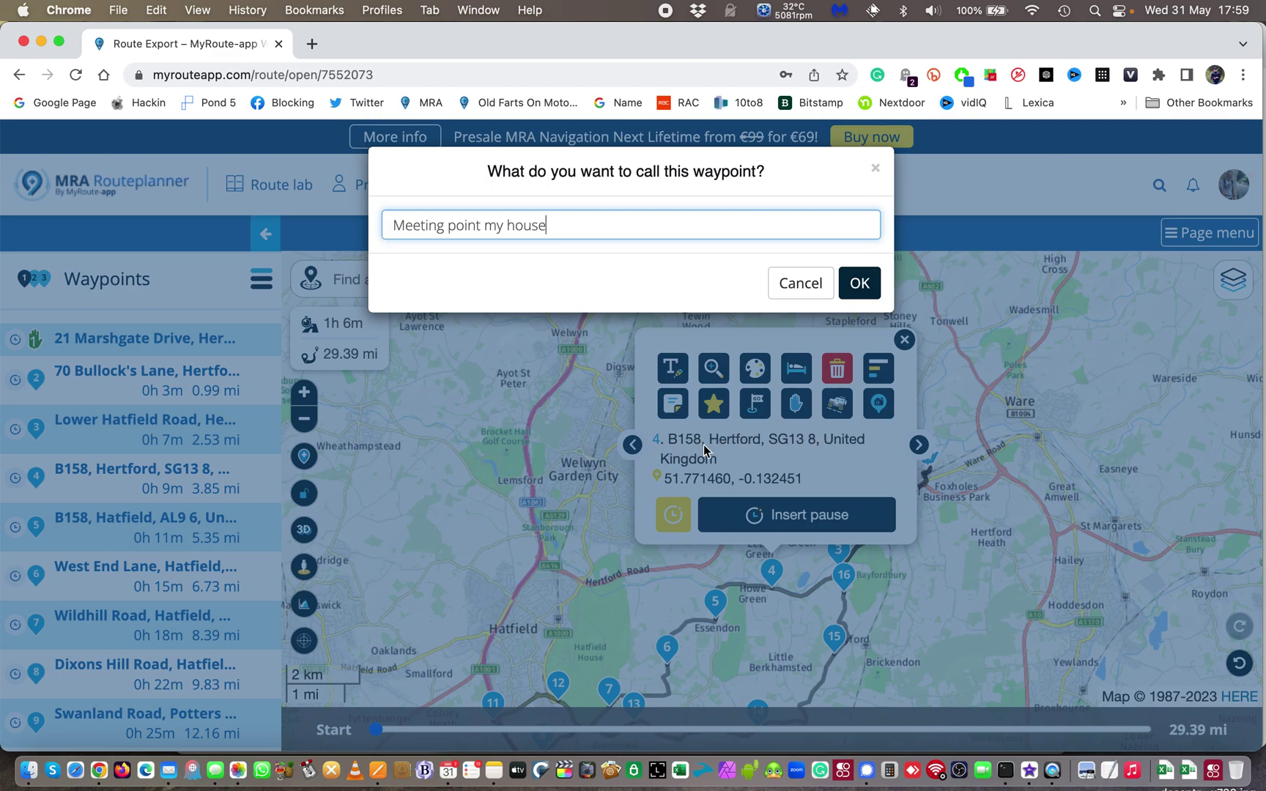
click(861, 285)
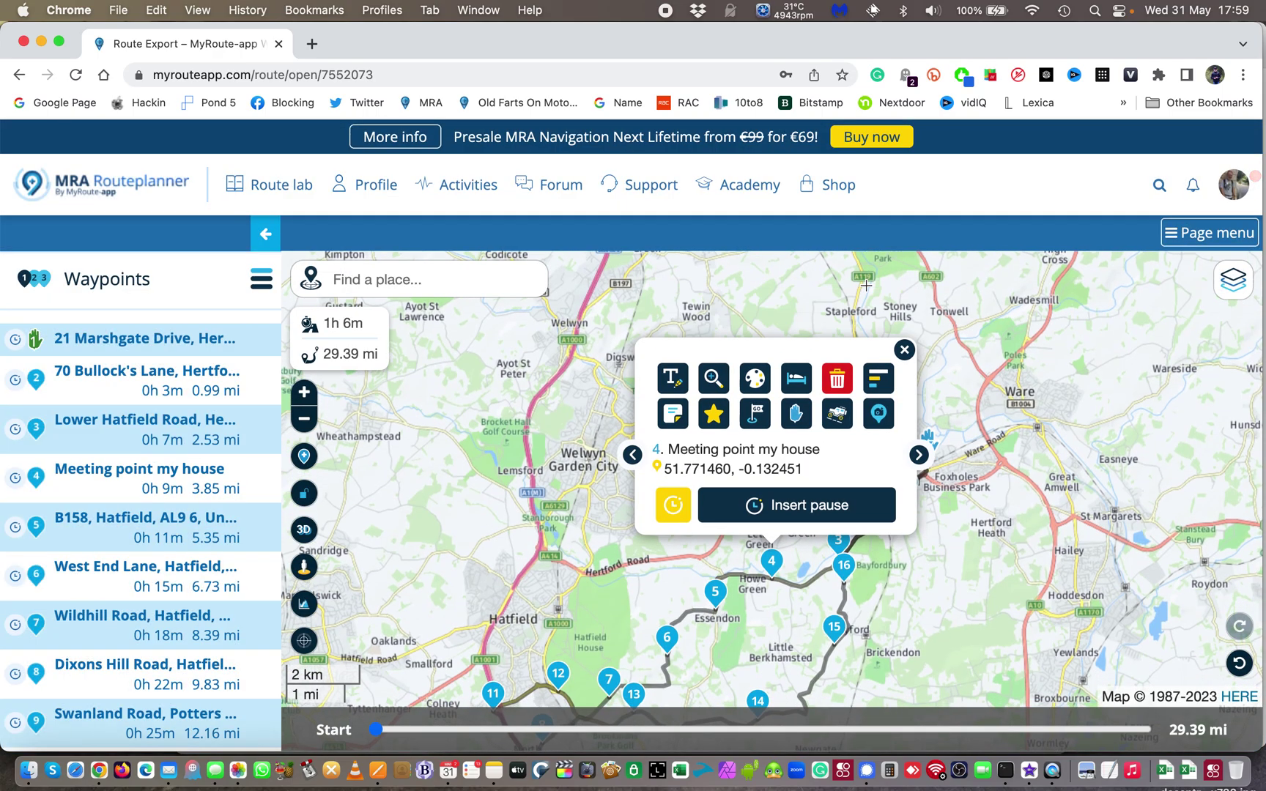
Add the note "Let's stop here for a rest." to waypoint 4.
click(682, 422)
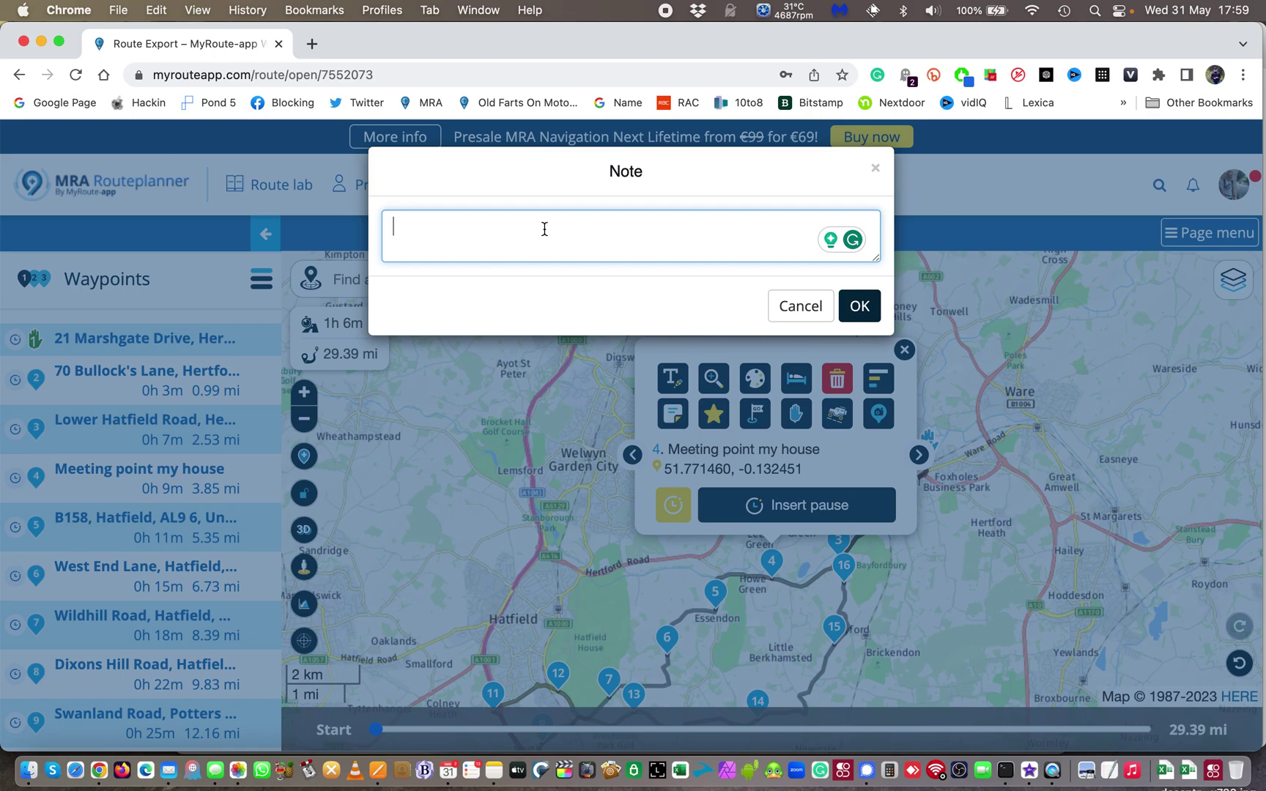
text(Lets stop here for a rest)
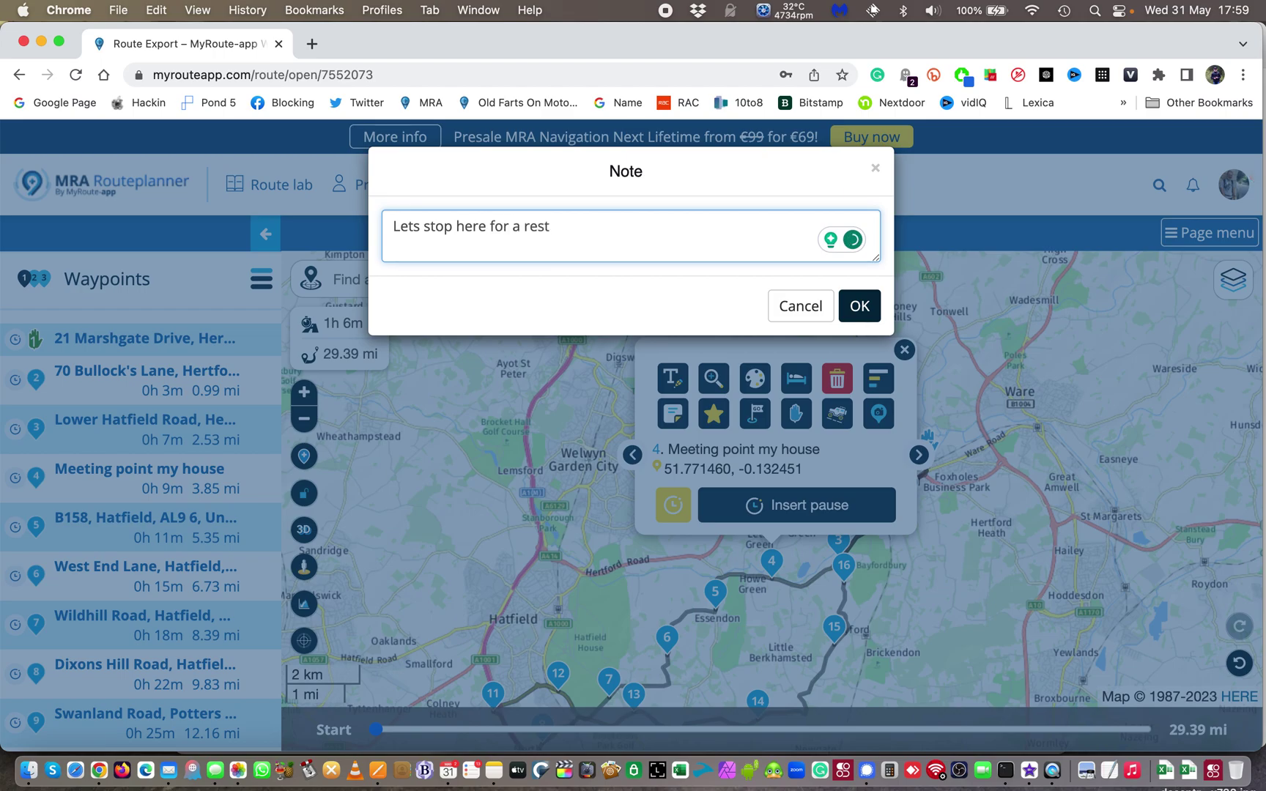
text(.)
click(408, 226)
click(412, 277)
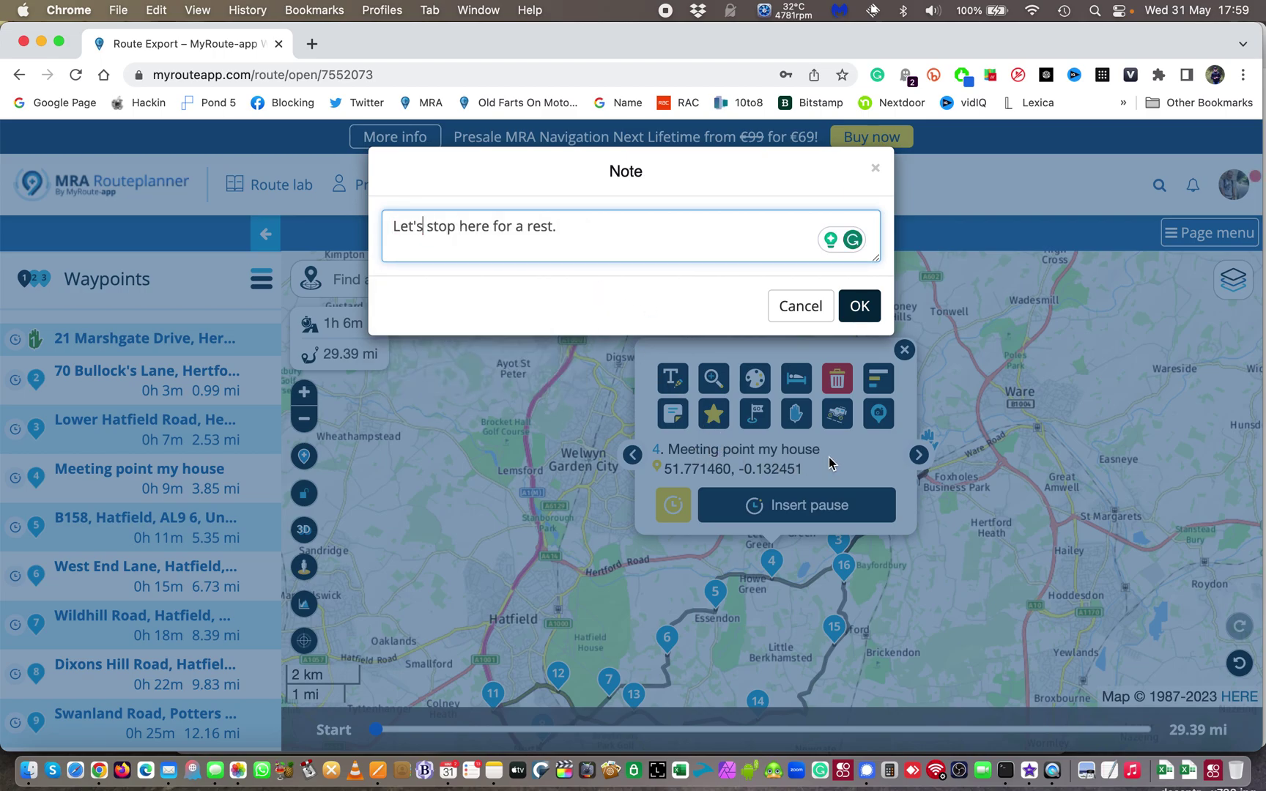
click(861, 307)
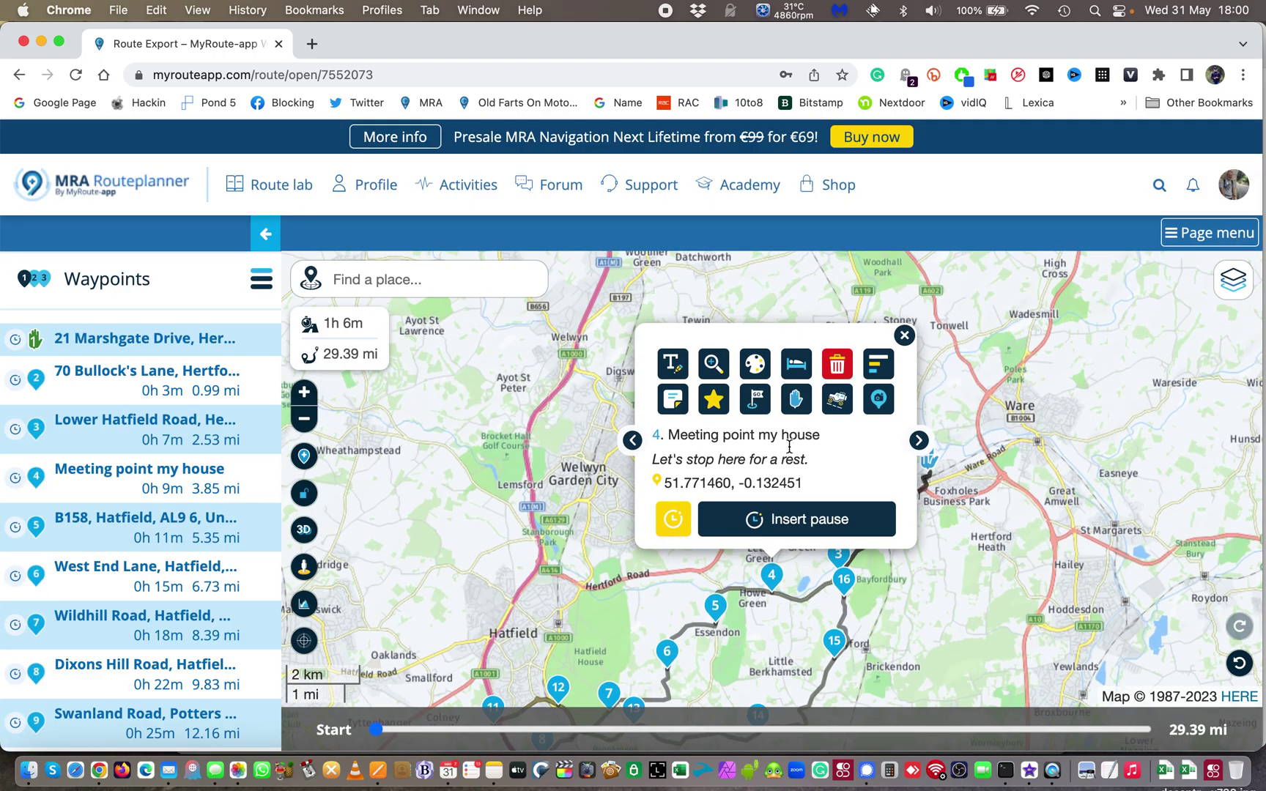
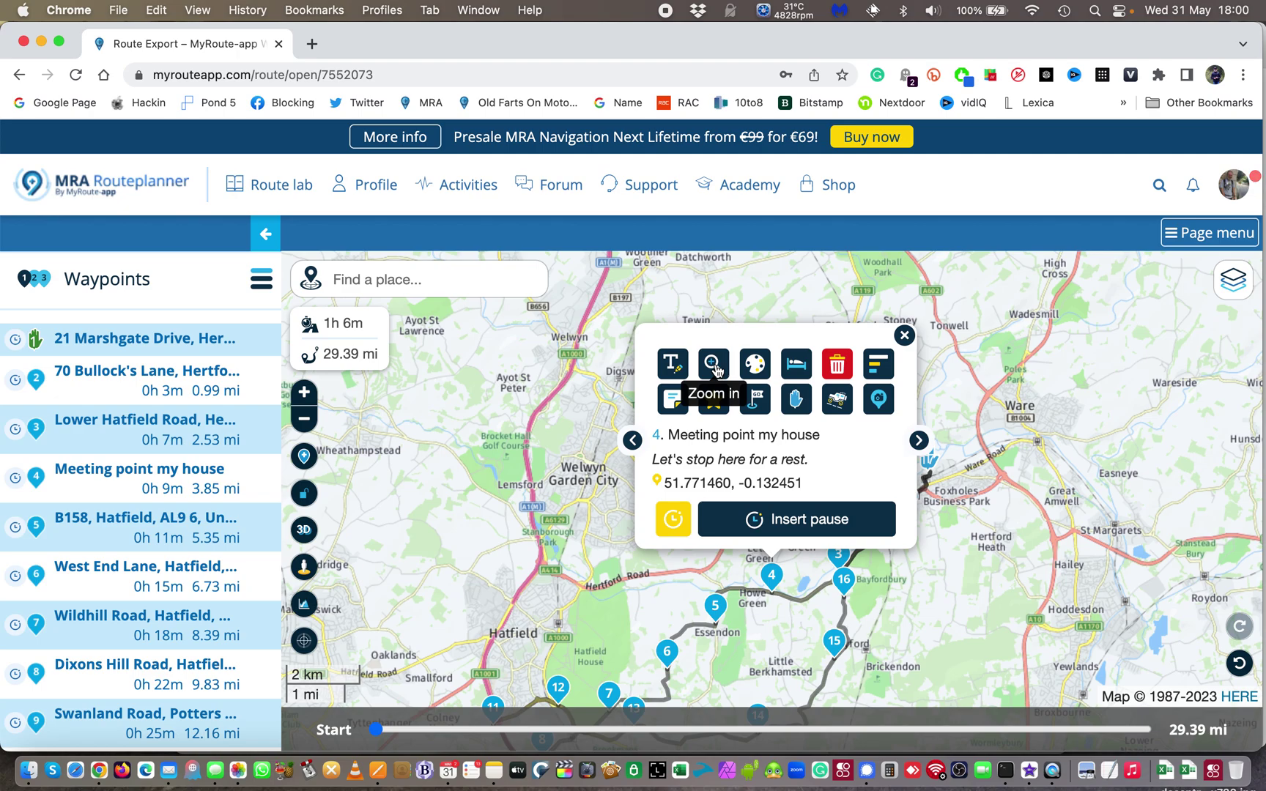
Zoom the map in on waypoint 4 and review its extended options.
click(715, 367)
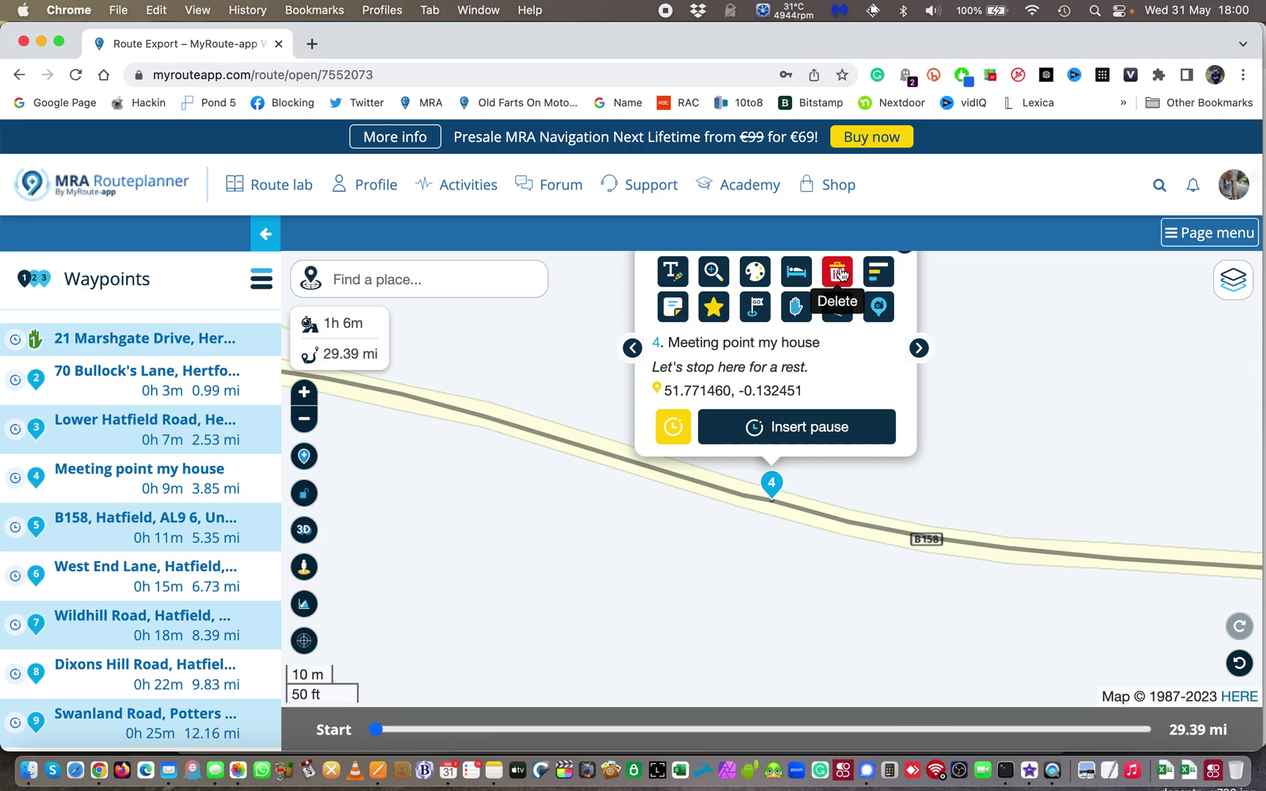
click(883, 276)
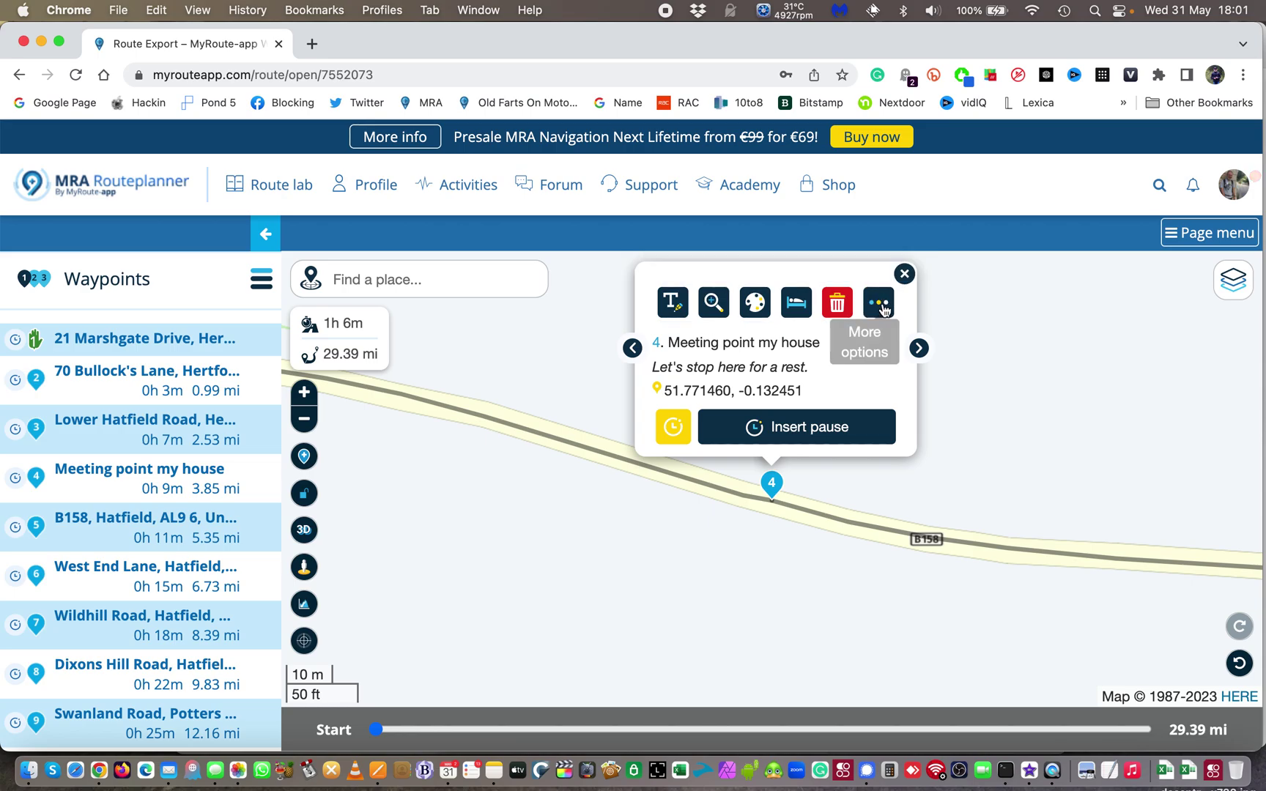
click(879, 276)
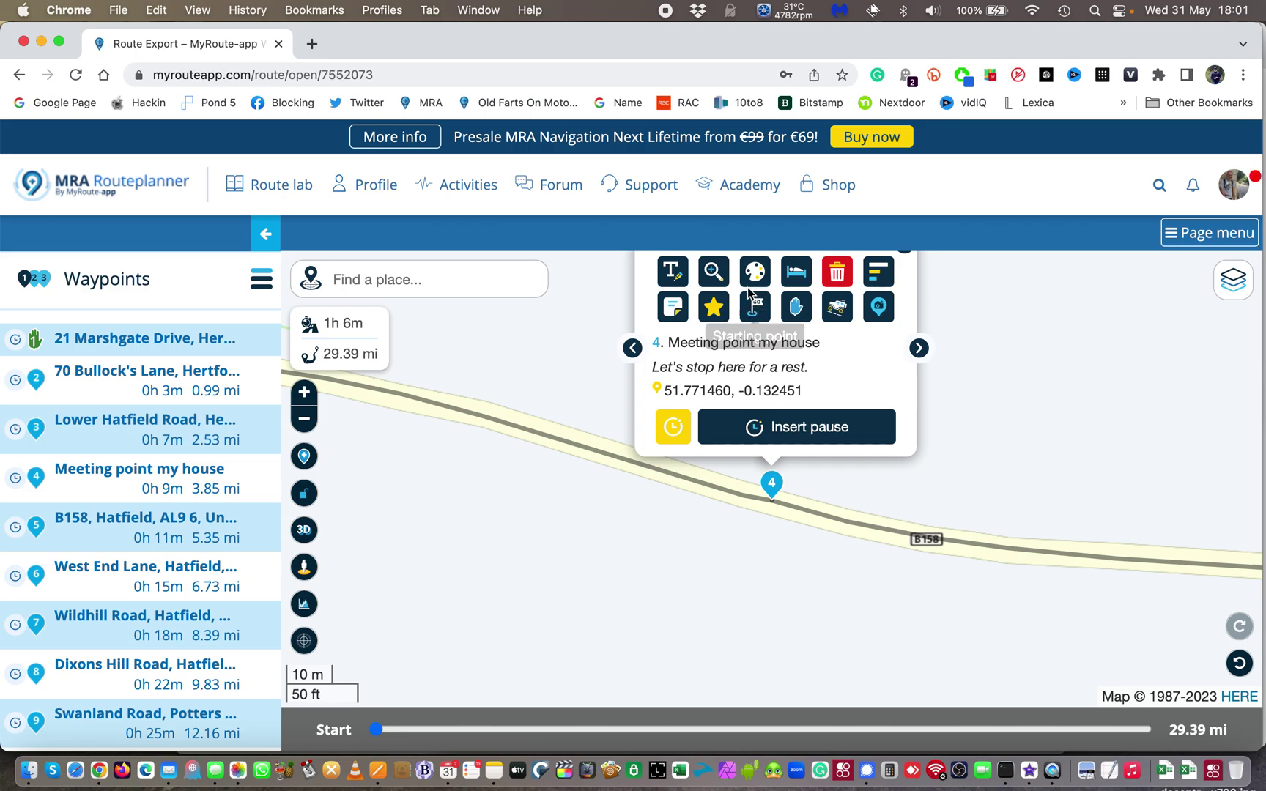
Cycle through the marker colours of the first waypoint and set that waypoint as the route's starting point.
click(197, 343)
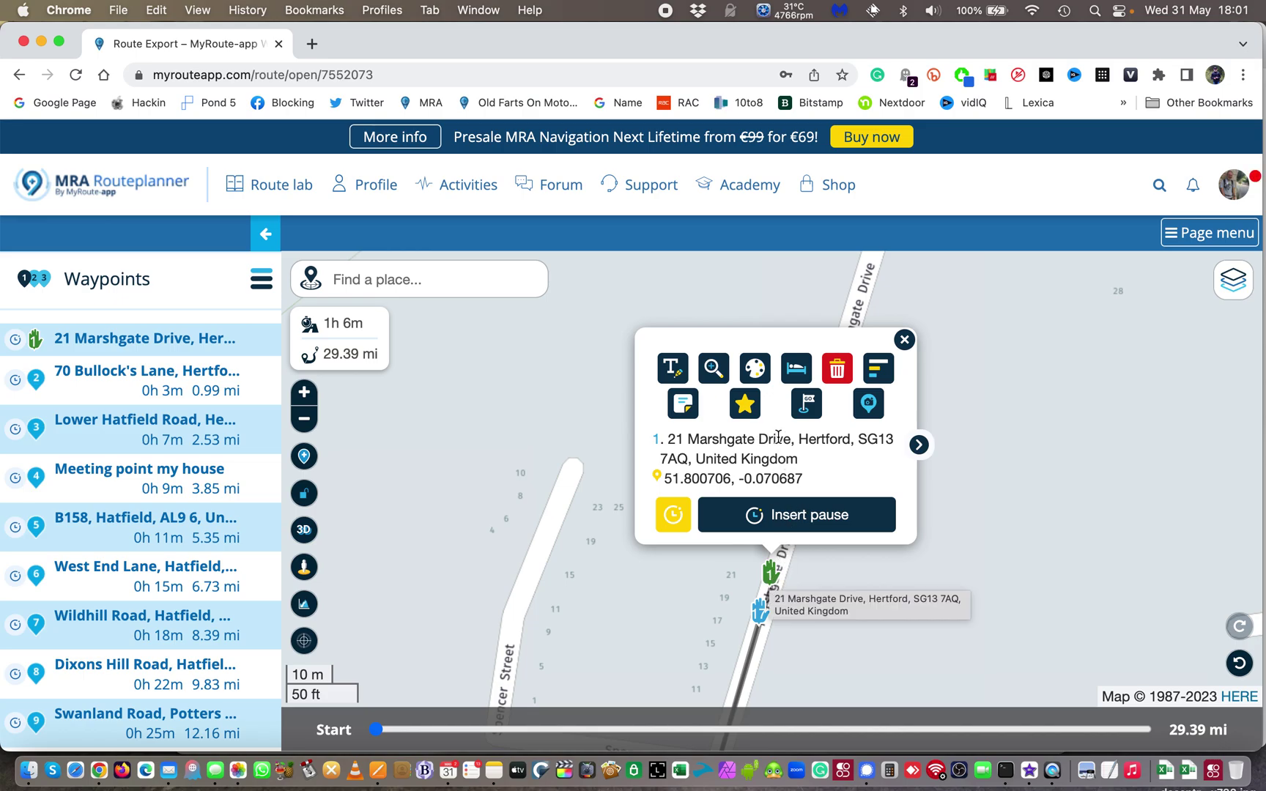
click(759, 370)
click(759, 371)
click(759, 370)
click(759, 371)
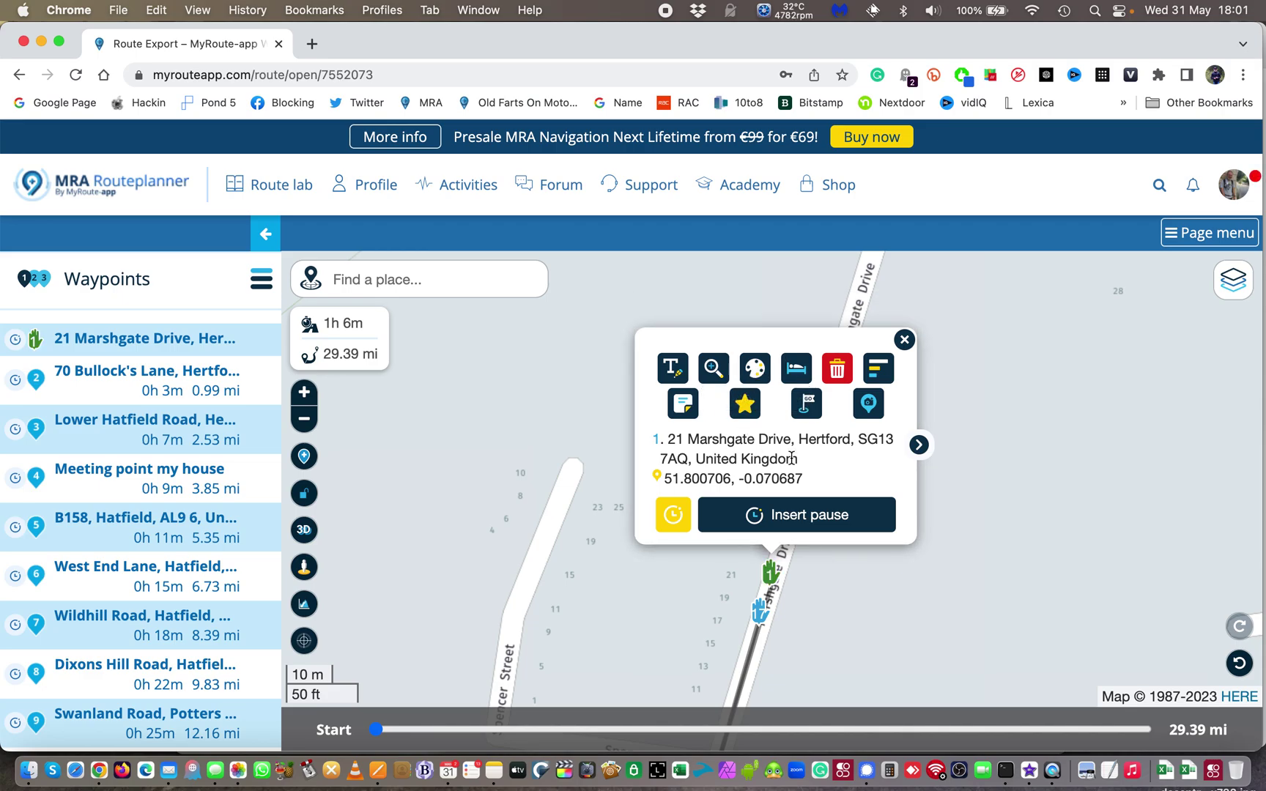
click(810, 411)
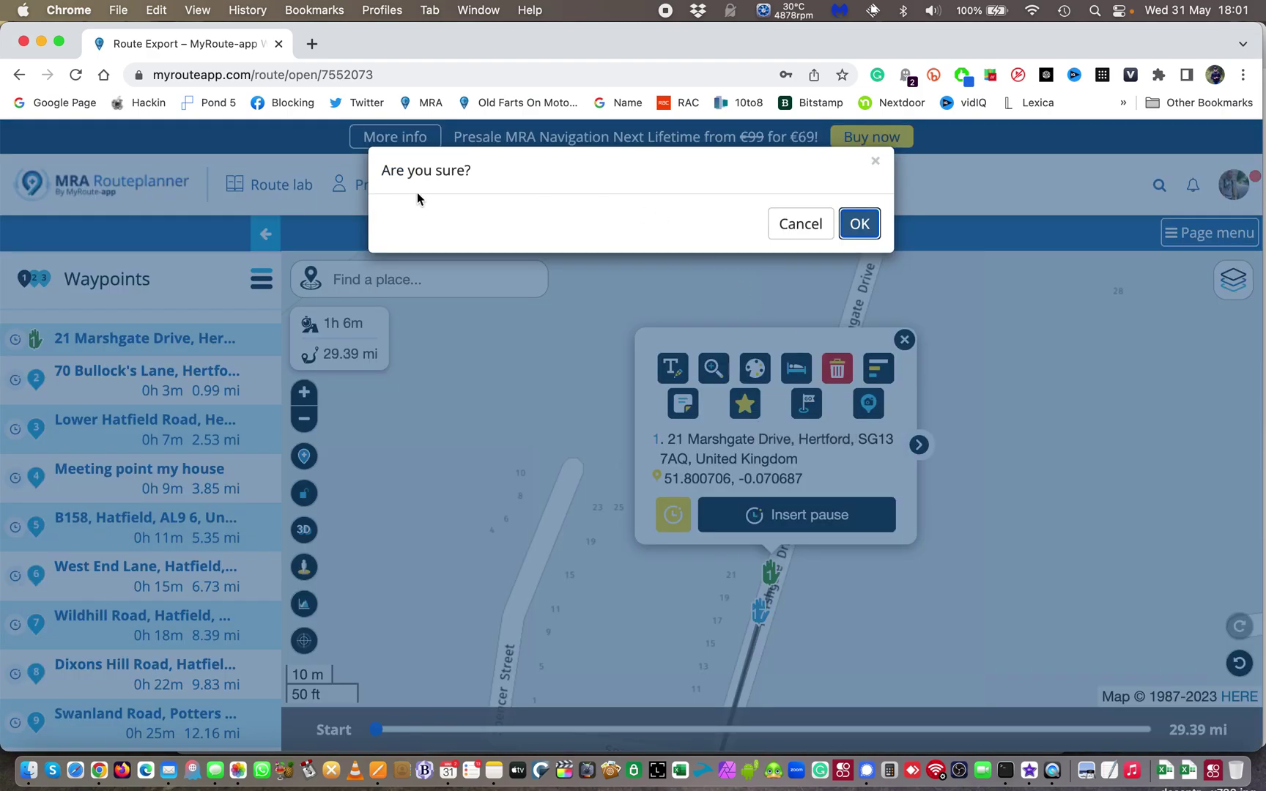
click(860, 224)
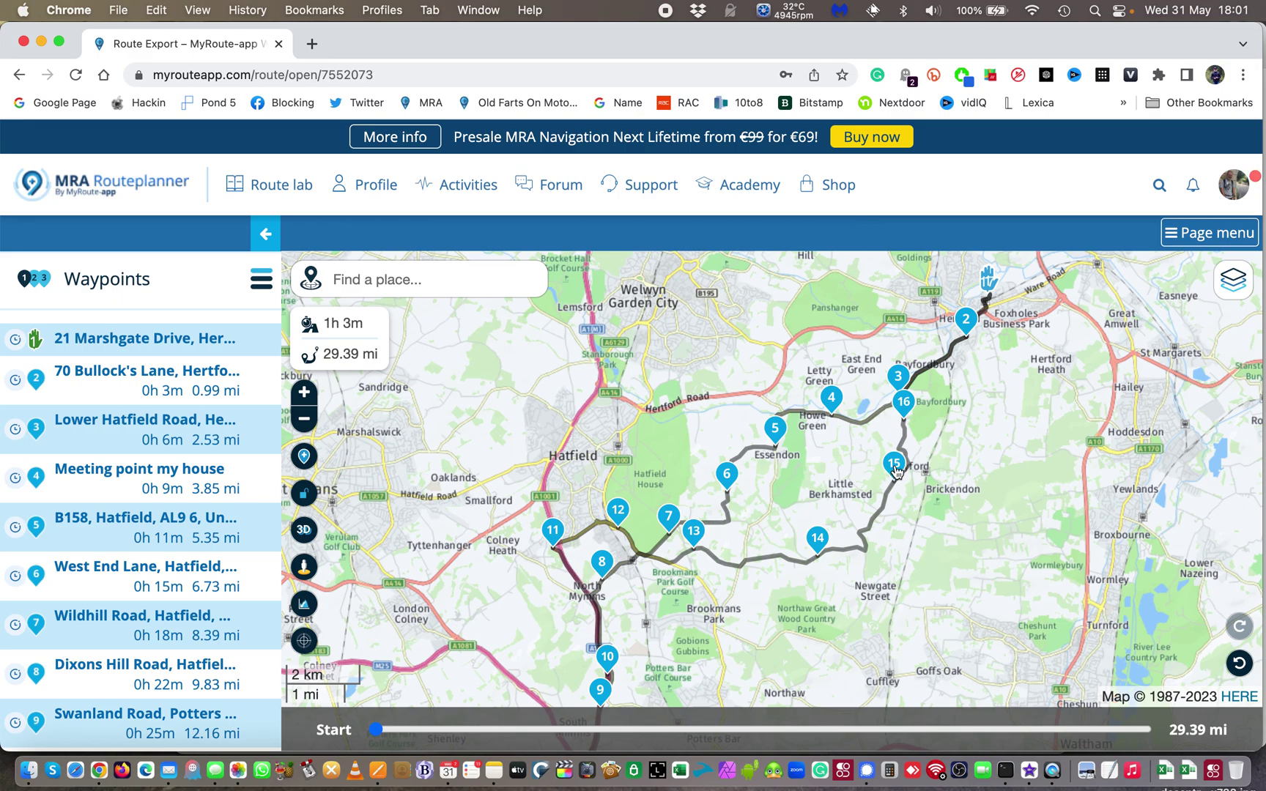
Toggle waypoint 15 from a shaping point to a hand-marked point and back.
mouse_move(896, 471)
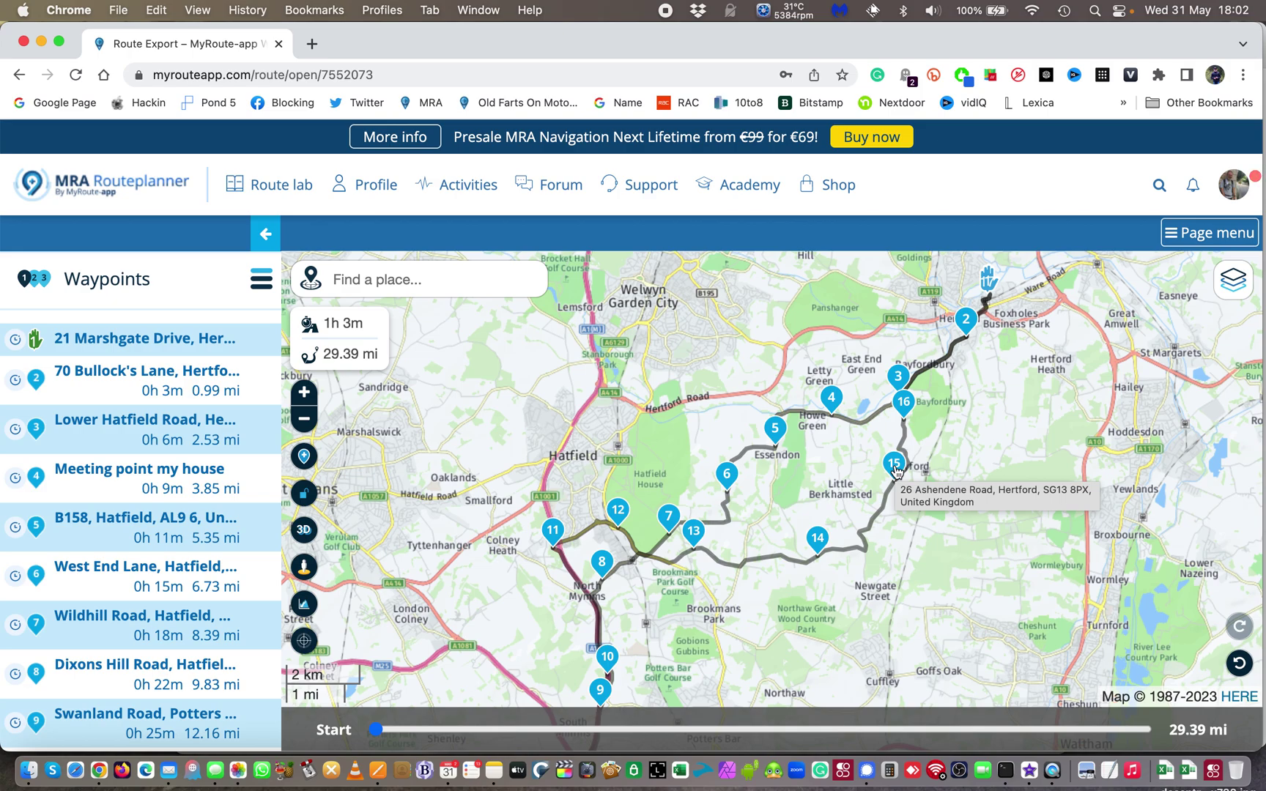
click(895, 466)
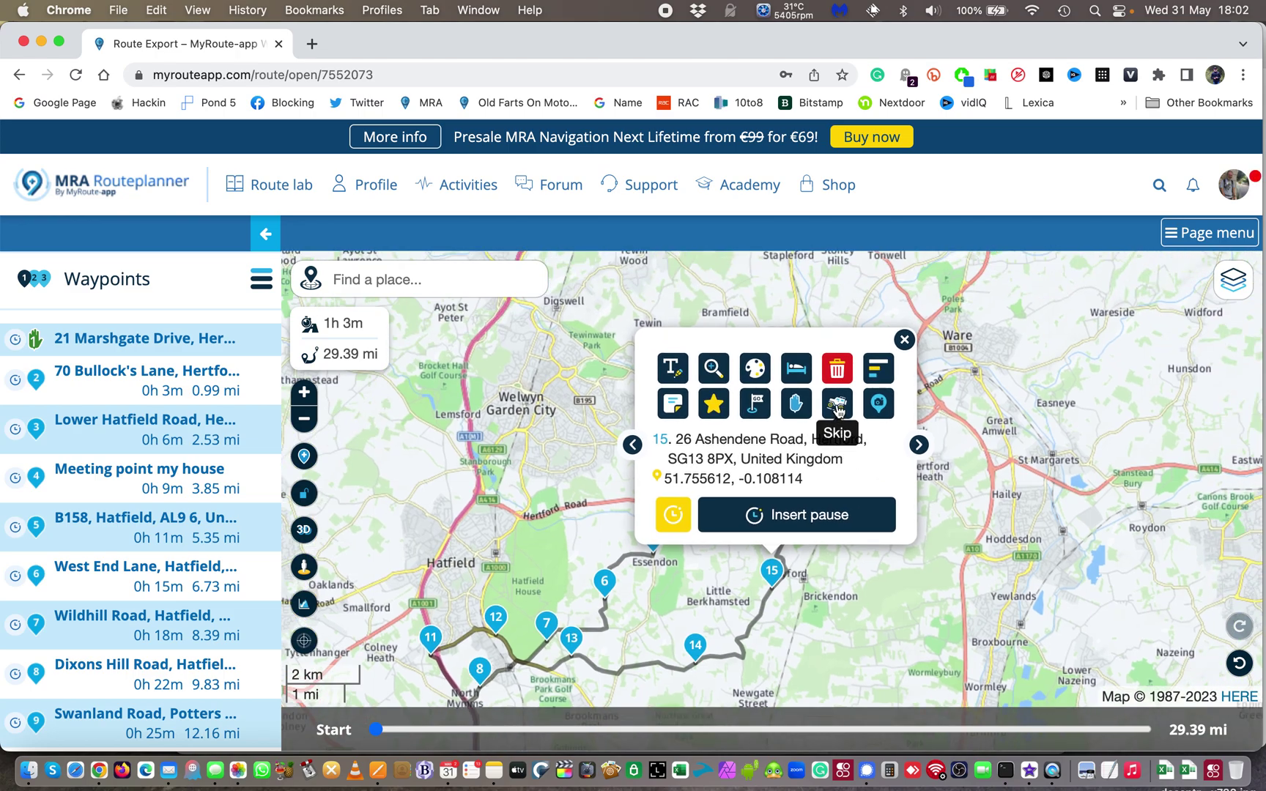
click(798, 406)
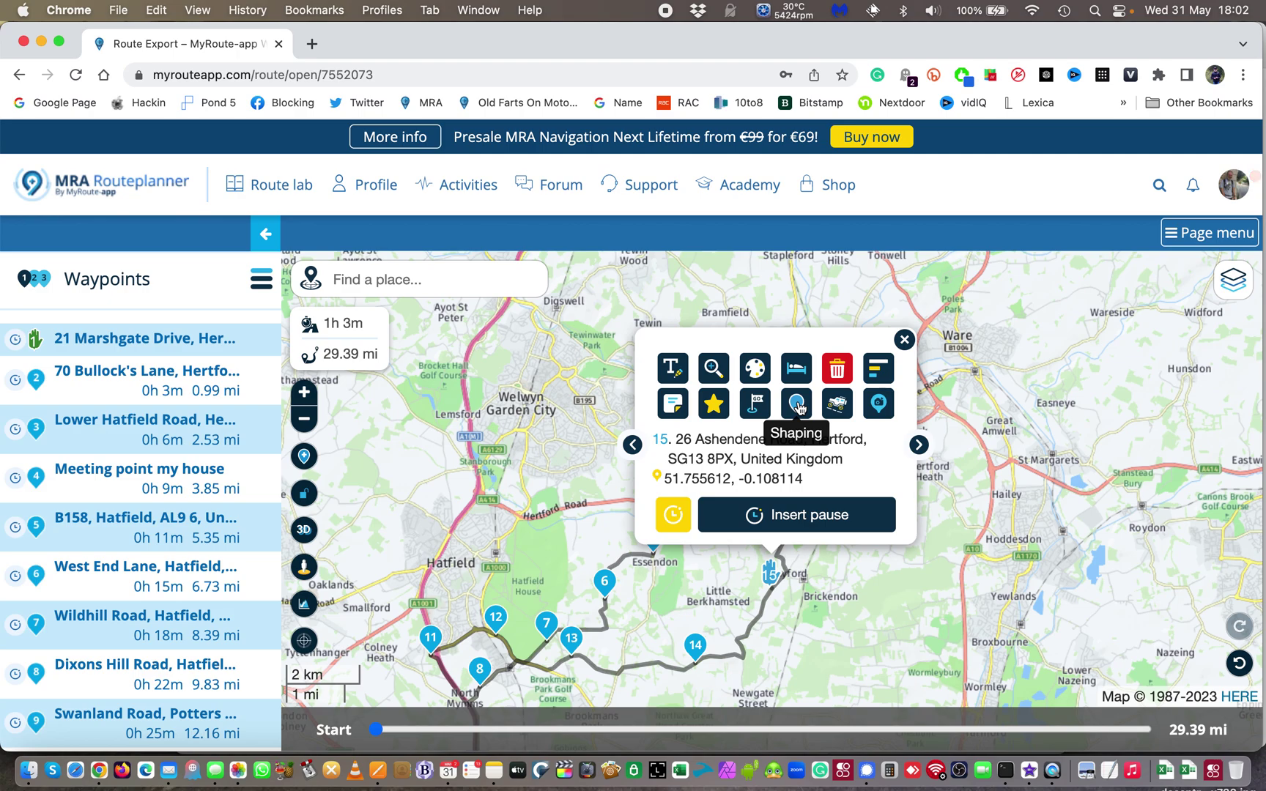
click(797, 406)
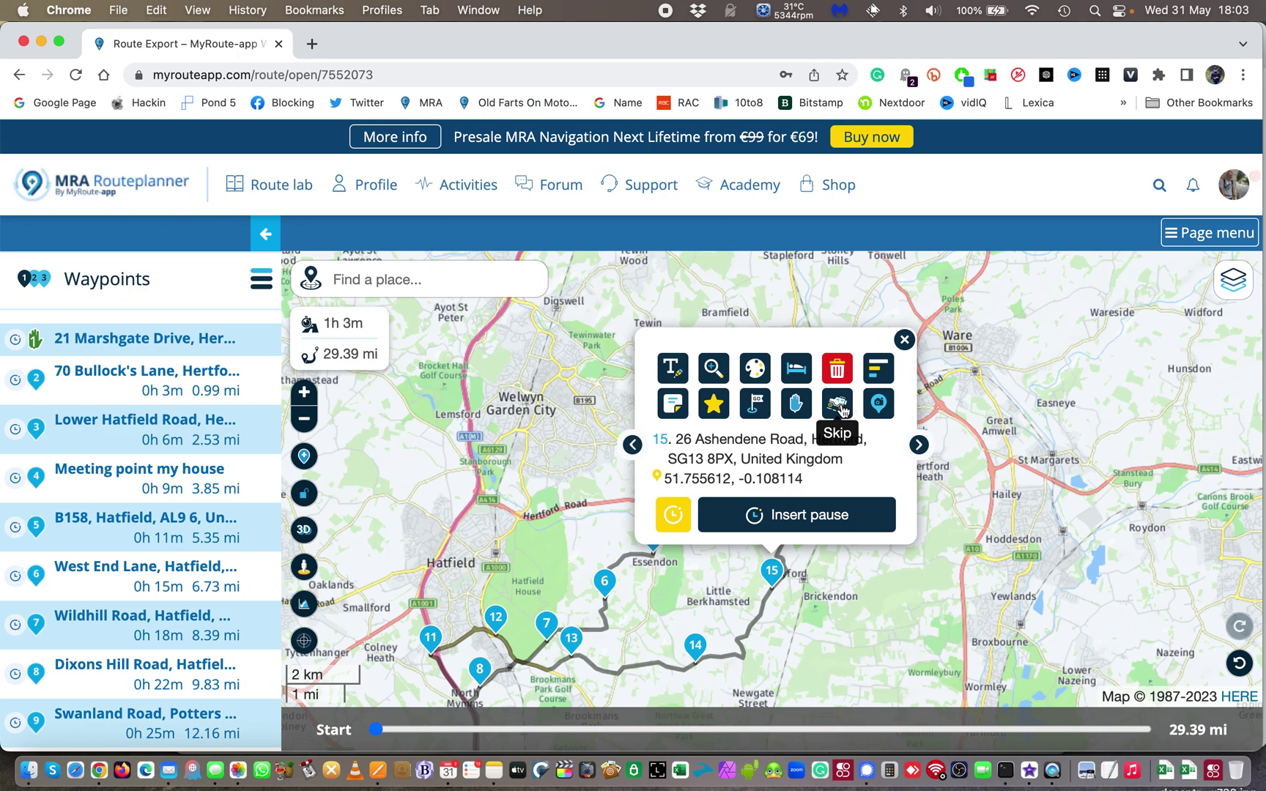
Try skipping waypoint 15 with the waypoint list collapsed, and undo the skip.
scroll(984, 466, up, 2)
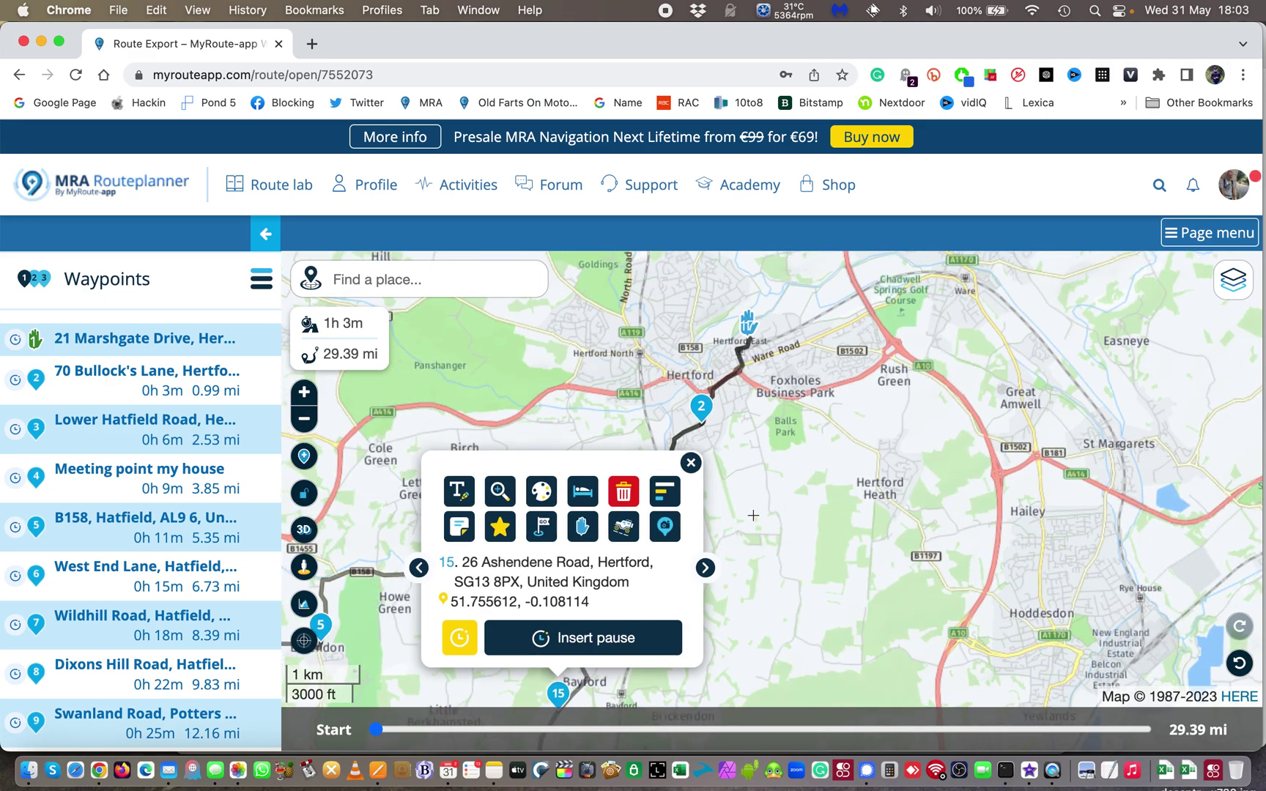
click(266, 239)
drag(709, 558, 933, 356)
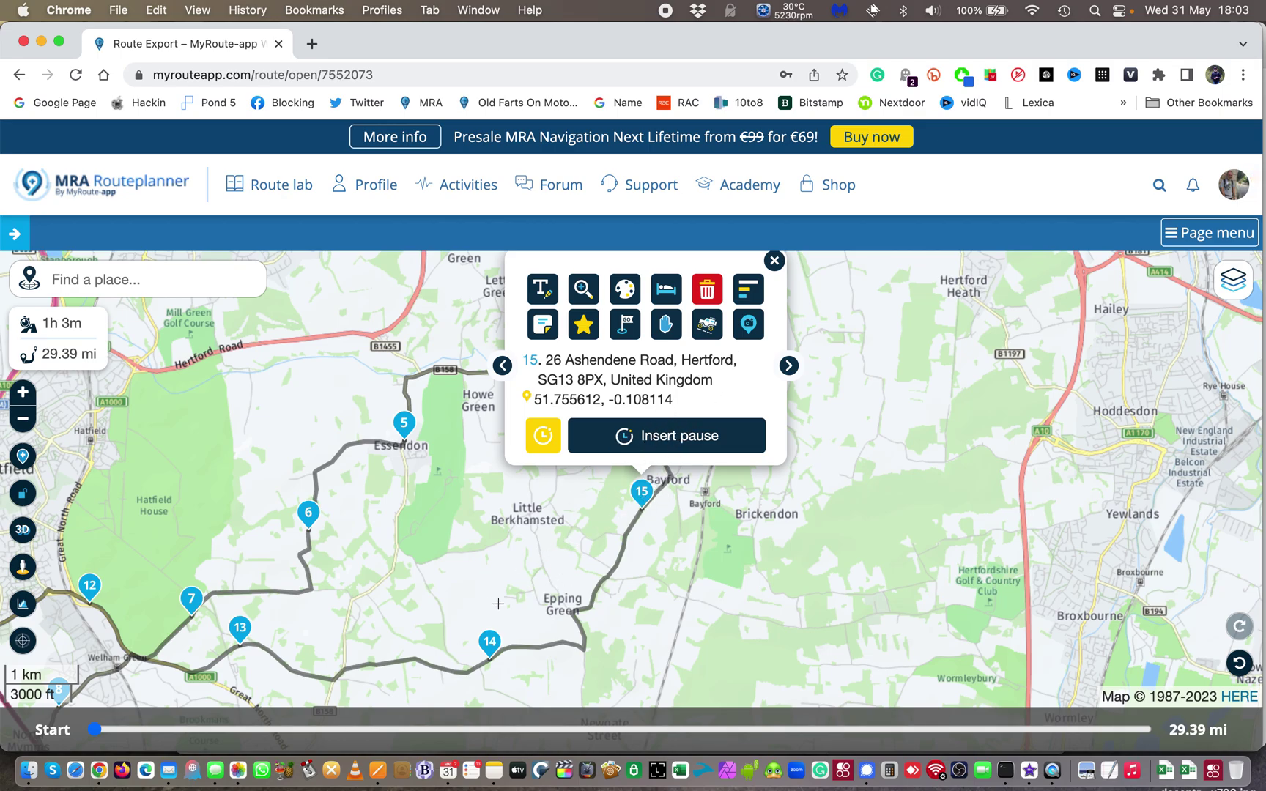
click(710, 329)
drag(686, 617, 788, 509)
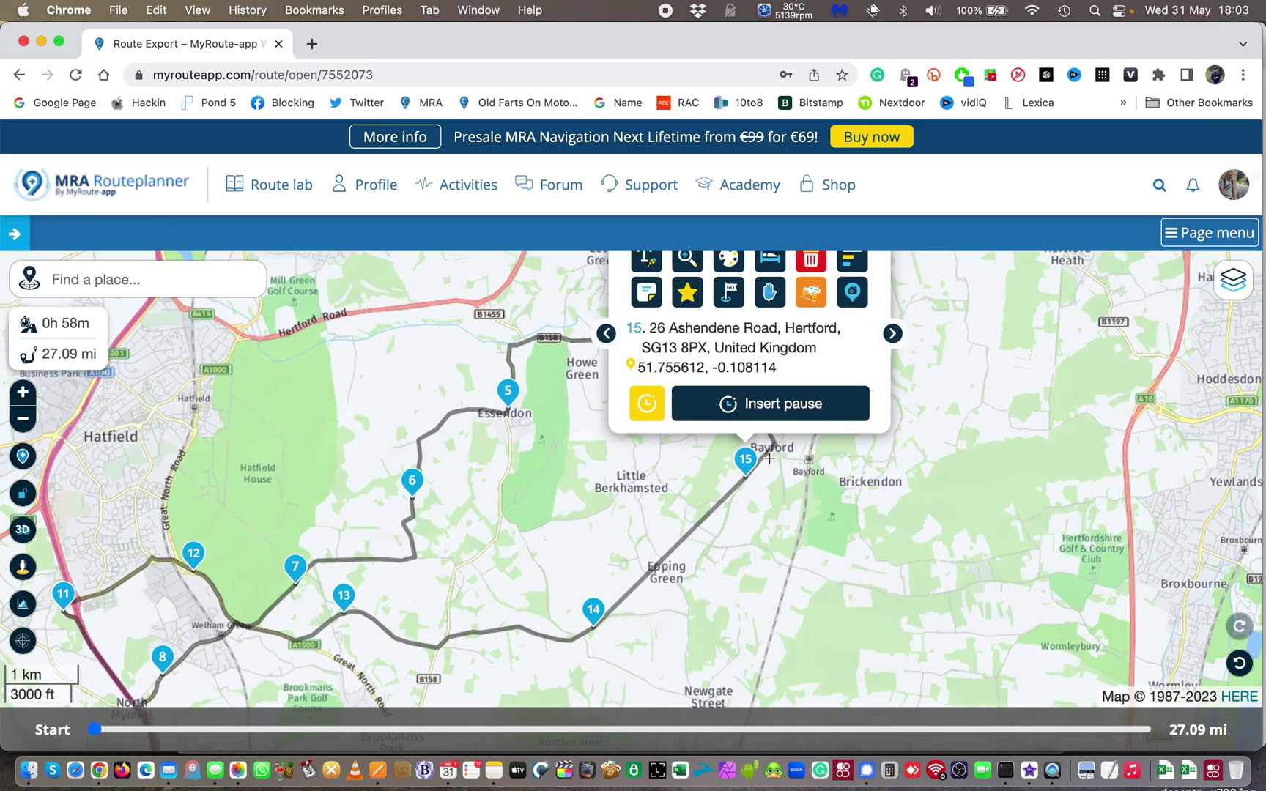
click(827, 432)
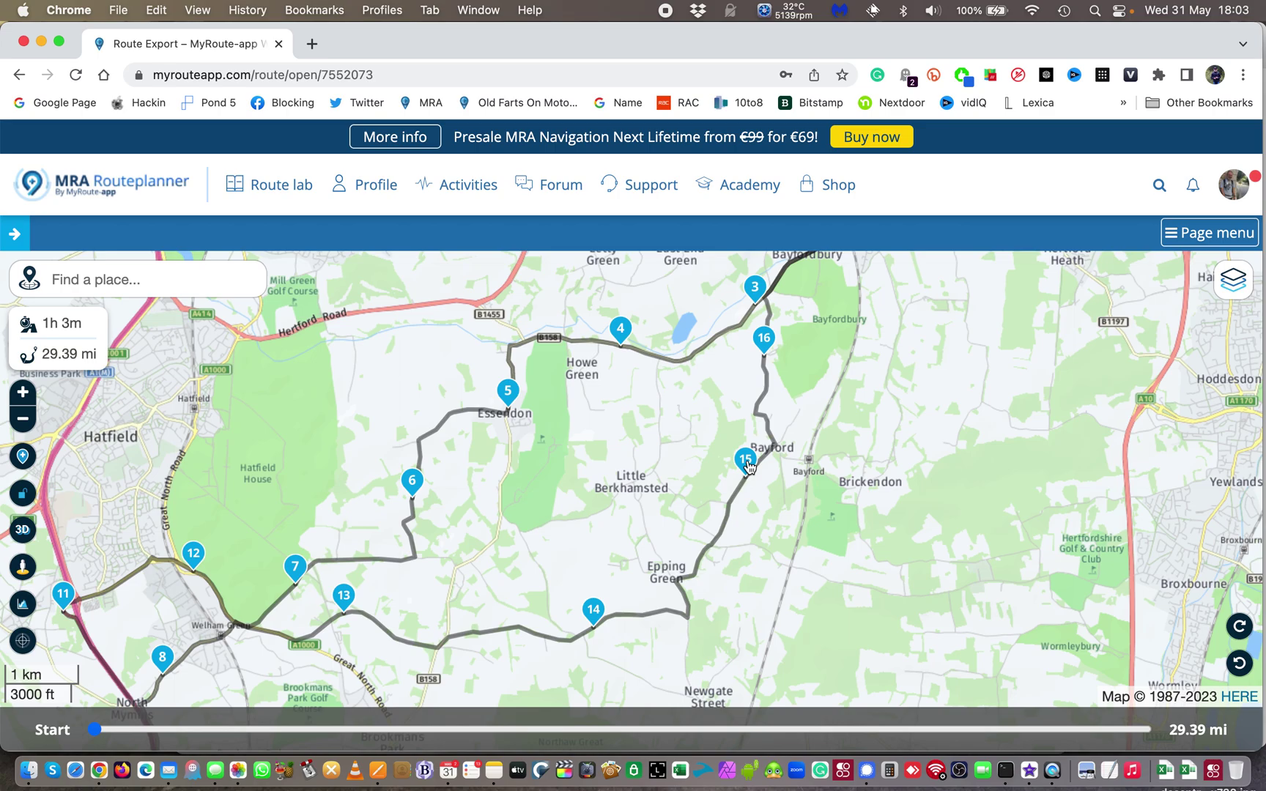
mouse_move(747, 465)
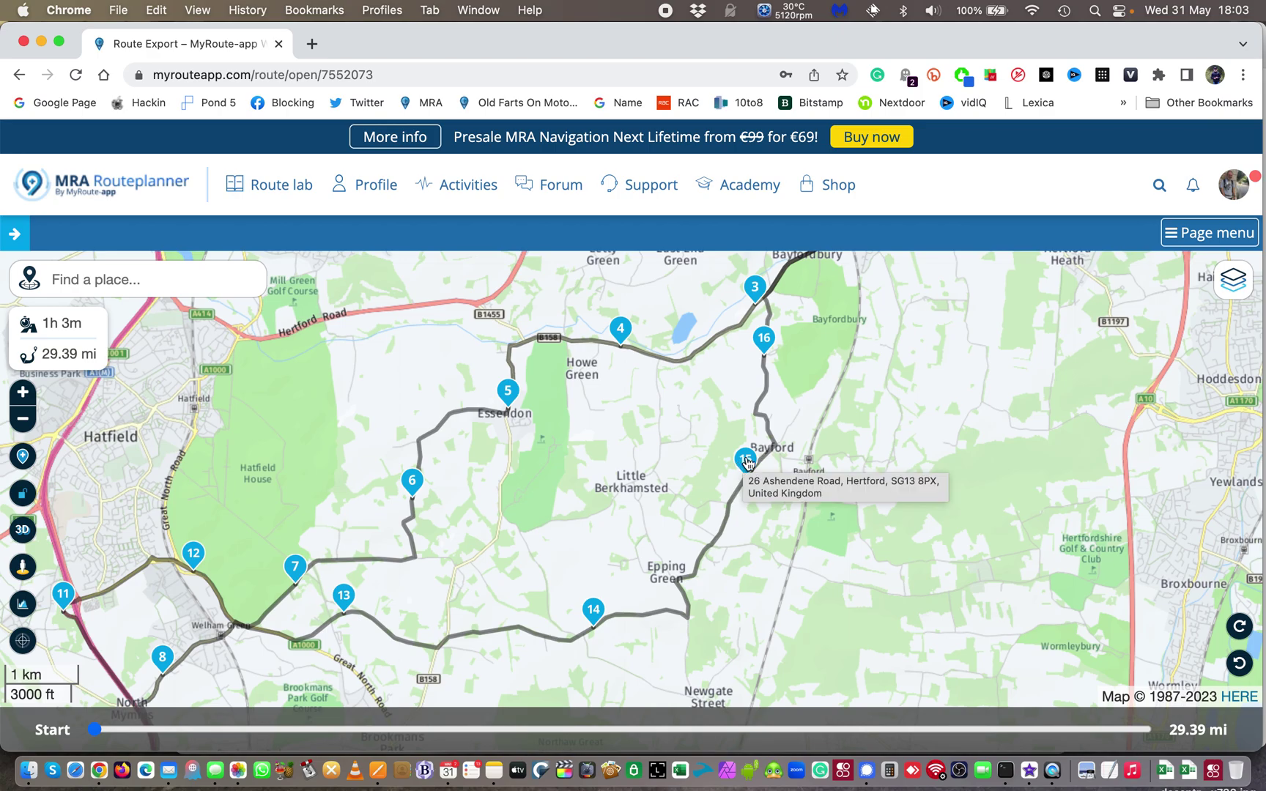
Review the options of waypoint 15, including Skip, and dismiss them.
click(745, 460)
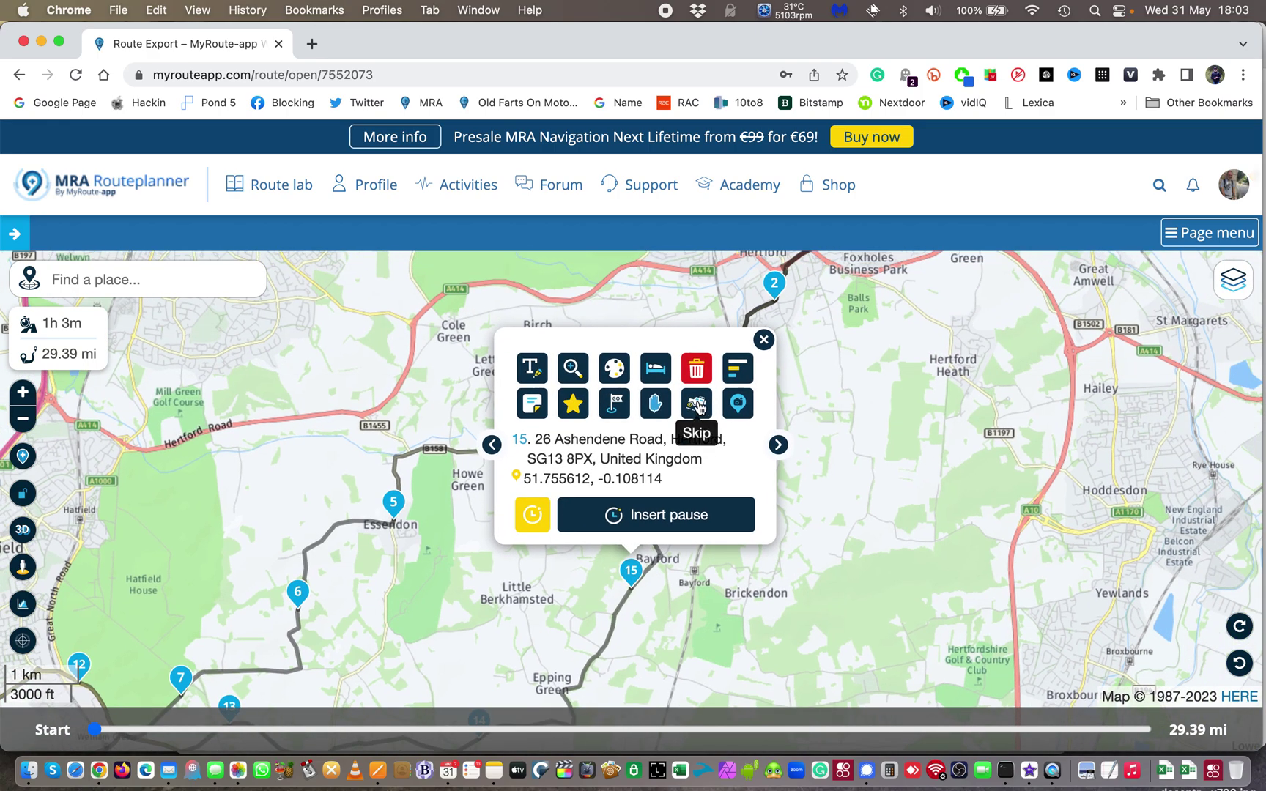
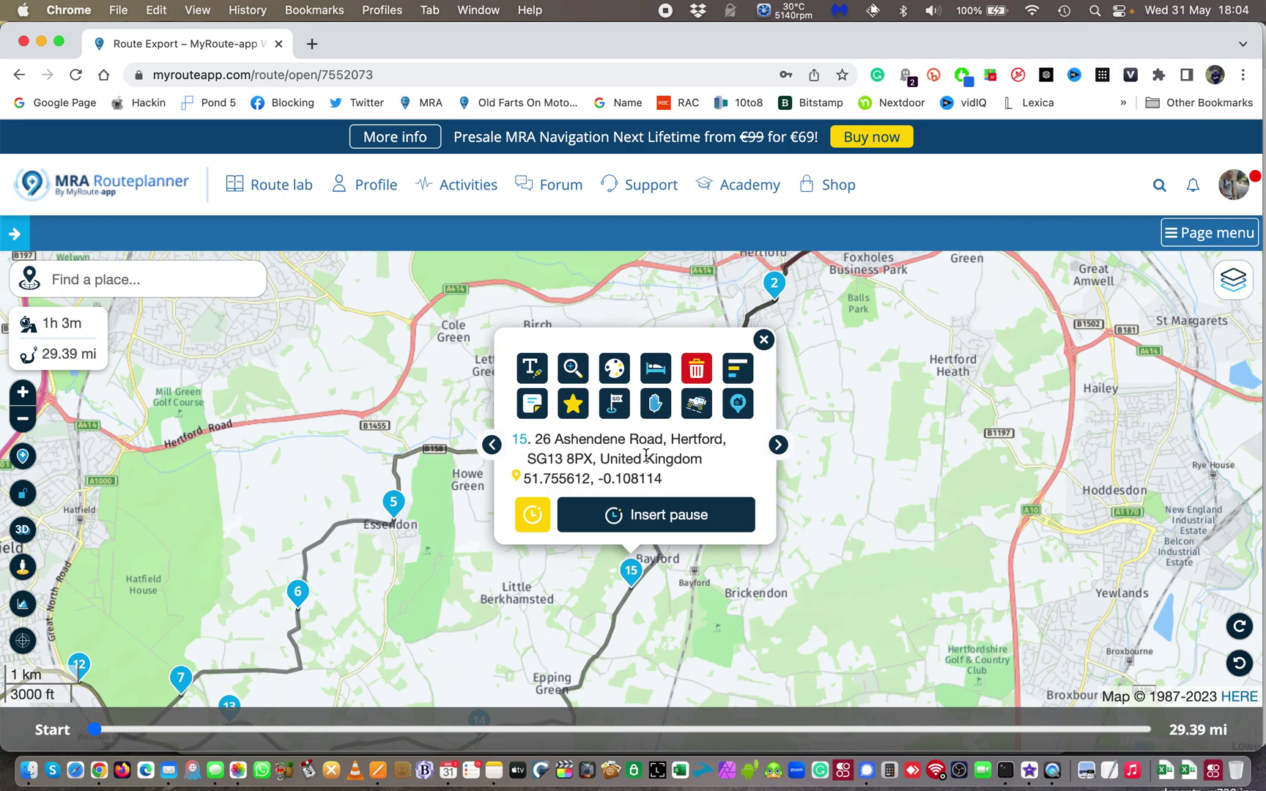
click(764, 341)
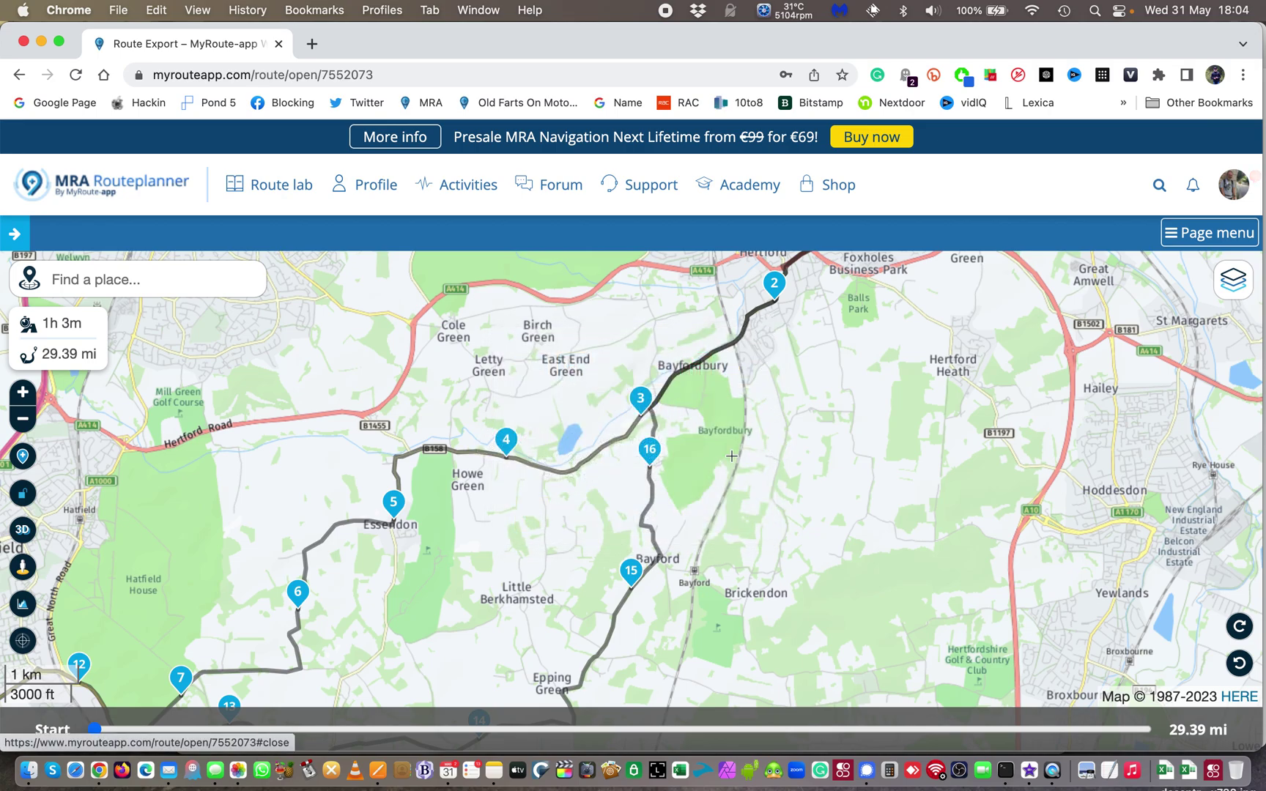
Search for hotels near waypoint 2 with a minimum rating of 3 stars.
mouse_move(721, 605)
mouse_down()
mouse_move(768, 490)
mouse_move(782, 362)
mouse_move(837, 497)
mouse_up()
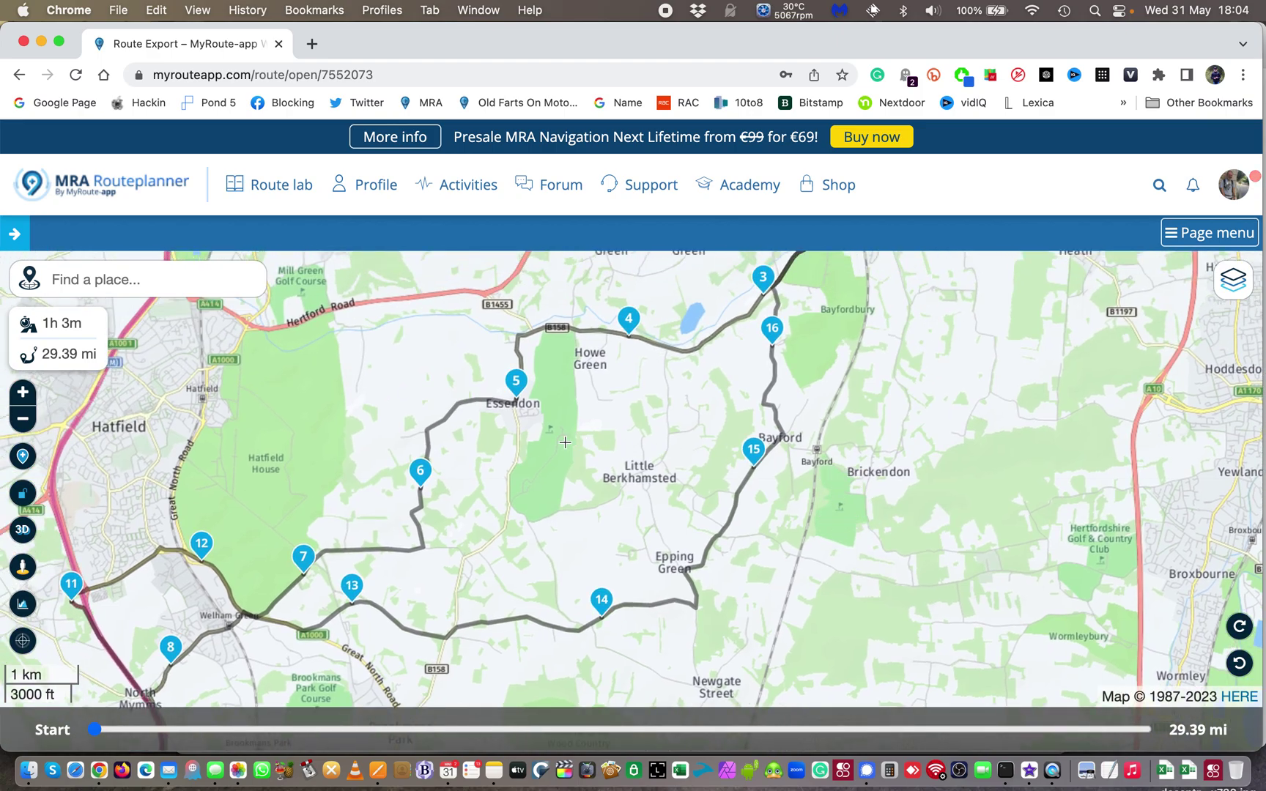
mouse_move(528, 483)
mouse_down()
mouse_move(771, 372)
mouse_move(718, 517)
mouse_move(588, 619)
mouse_up()
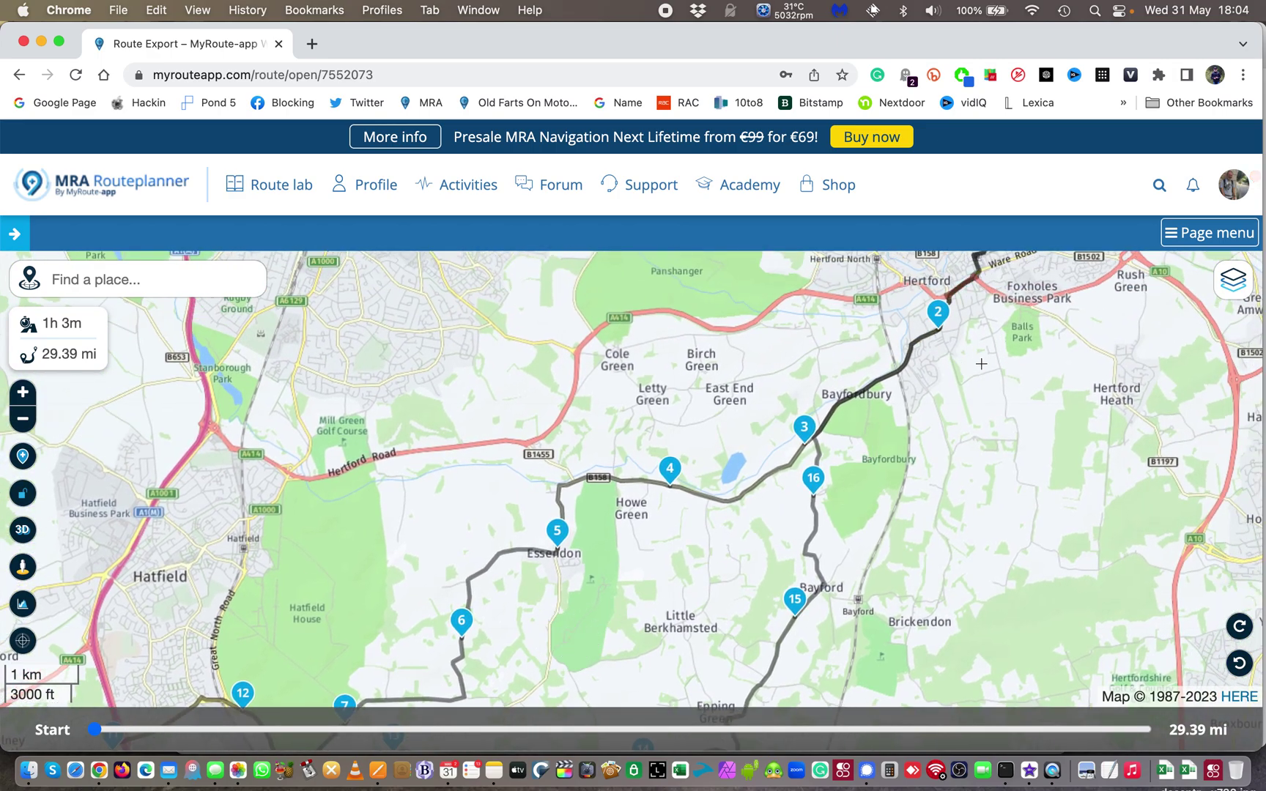
drag(979, 363, 896, 460)
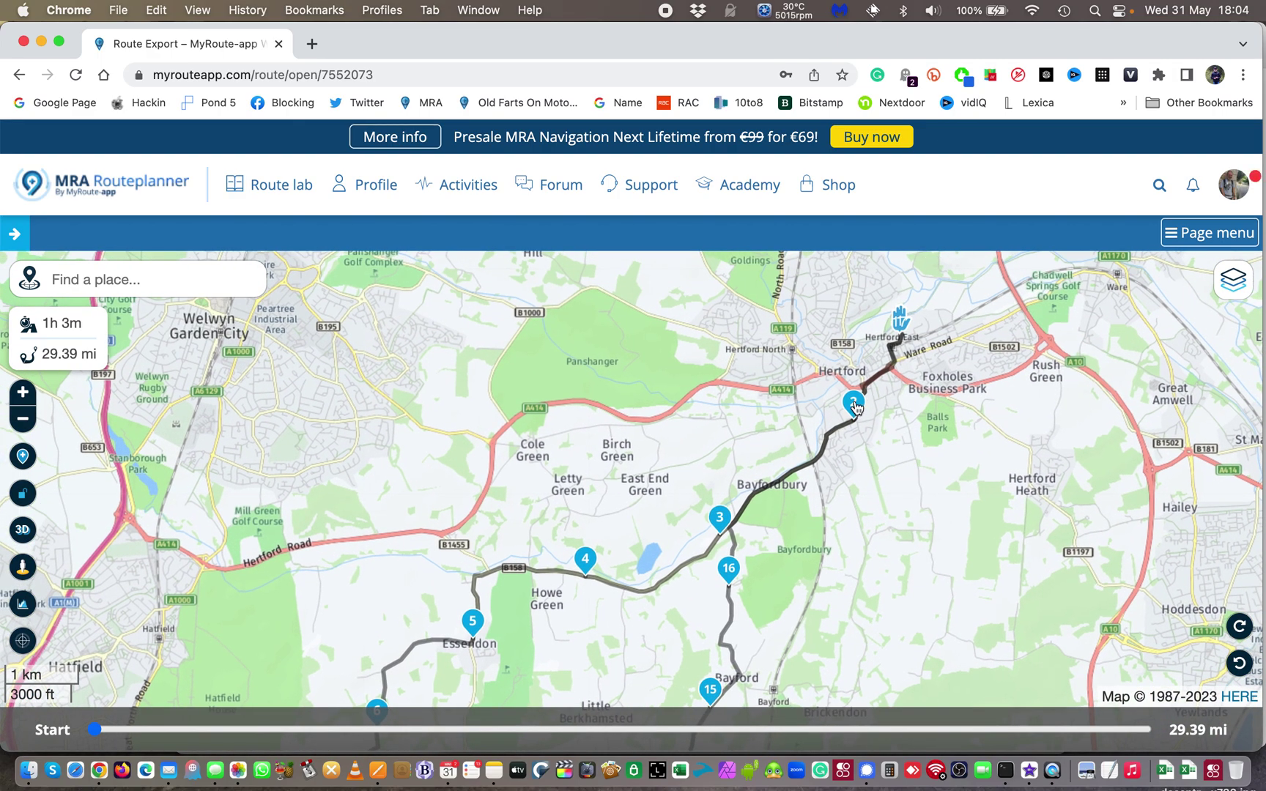
click(852, 402)
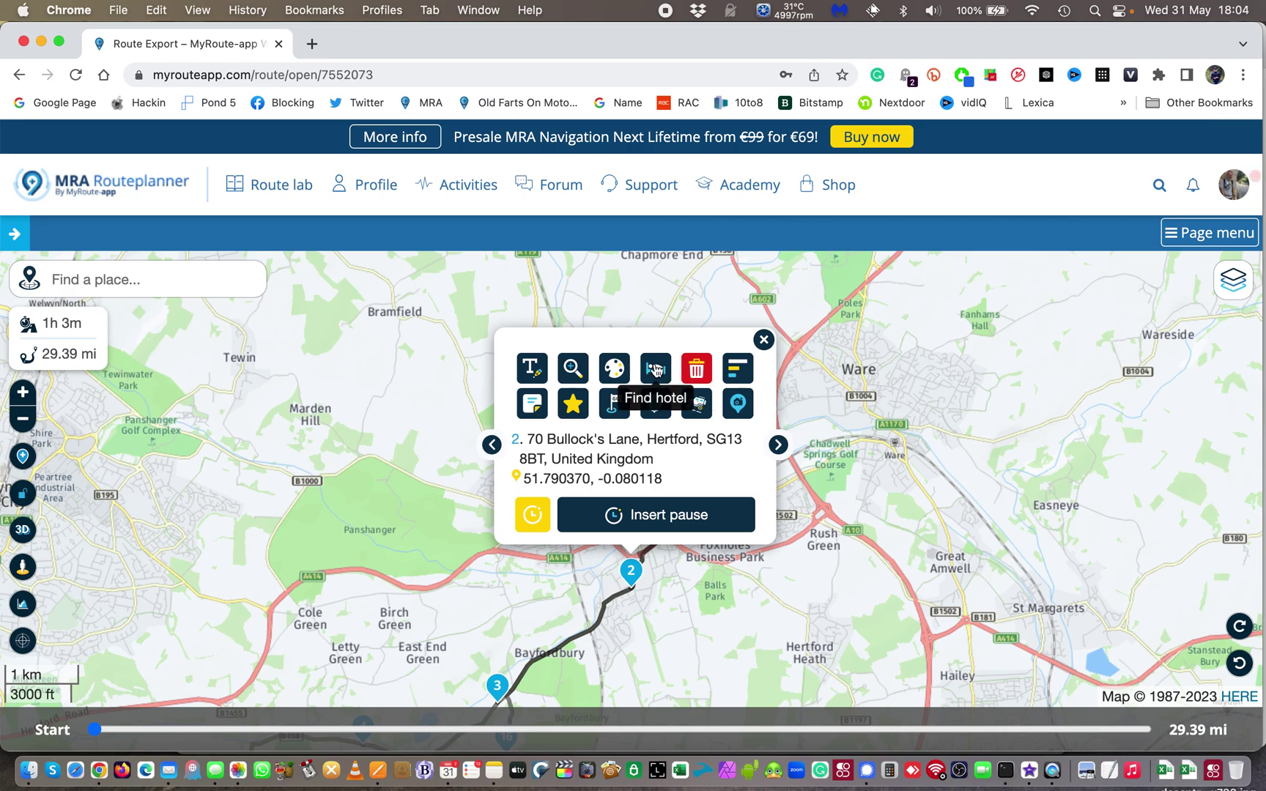
click(656, 370)
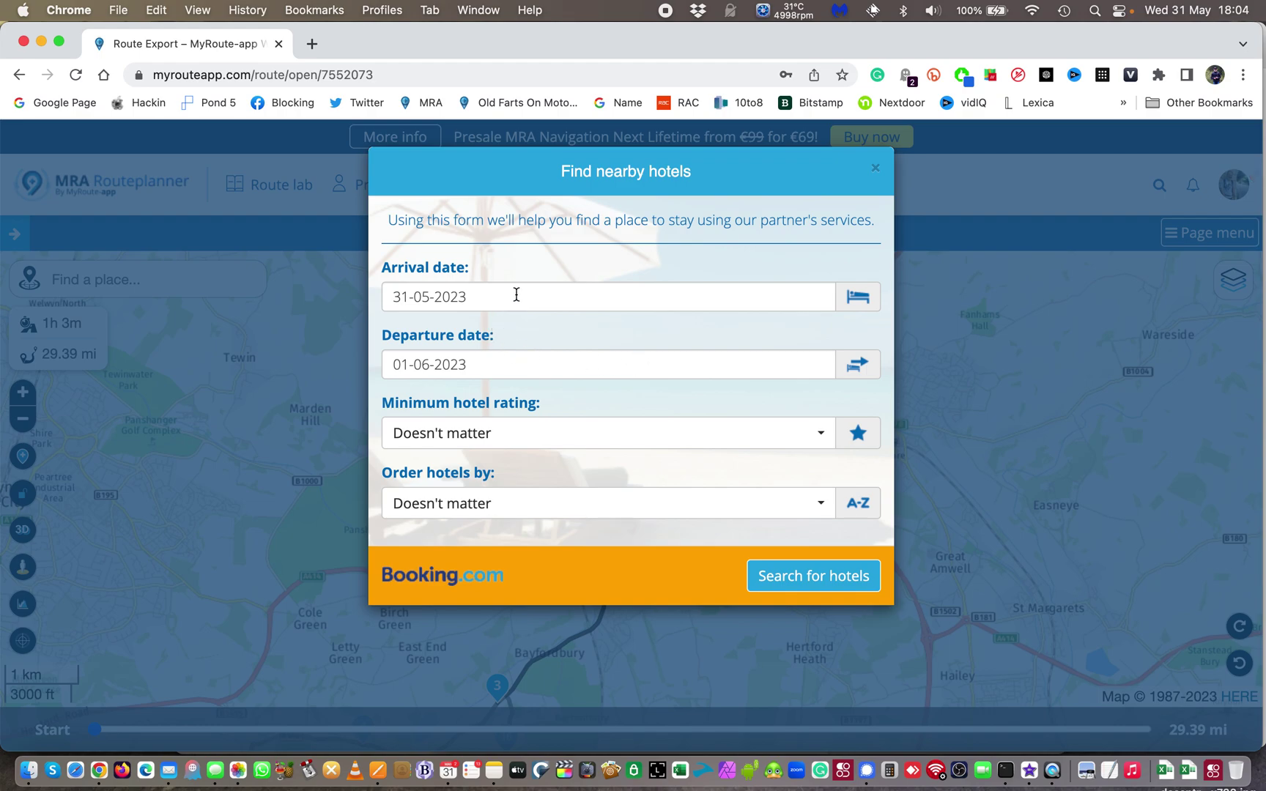
click(683, 447)
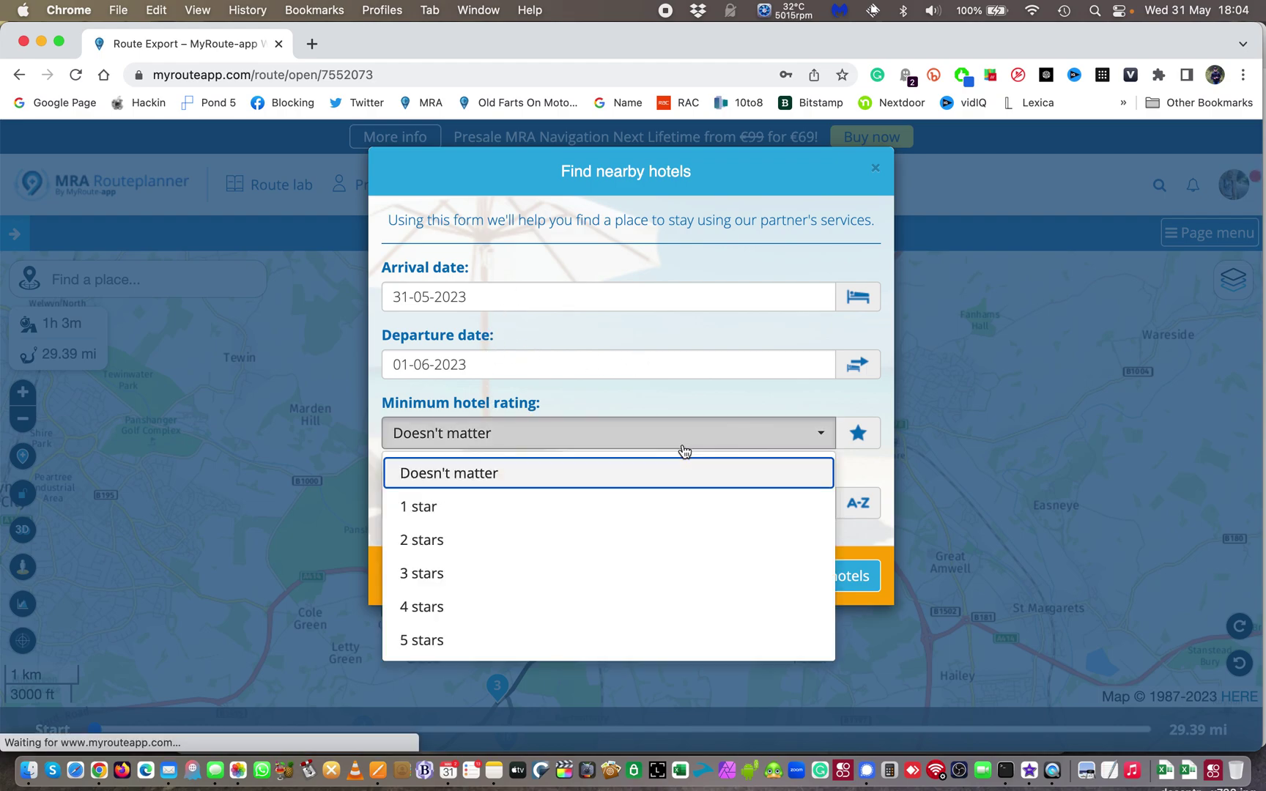
click(585, 576)
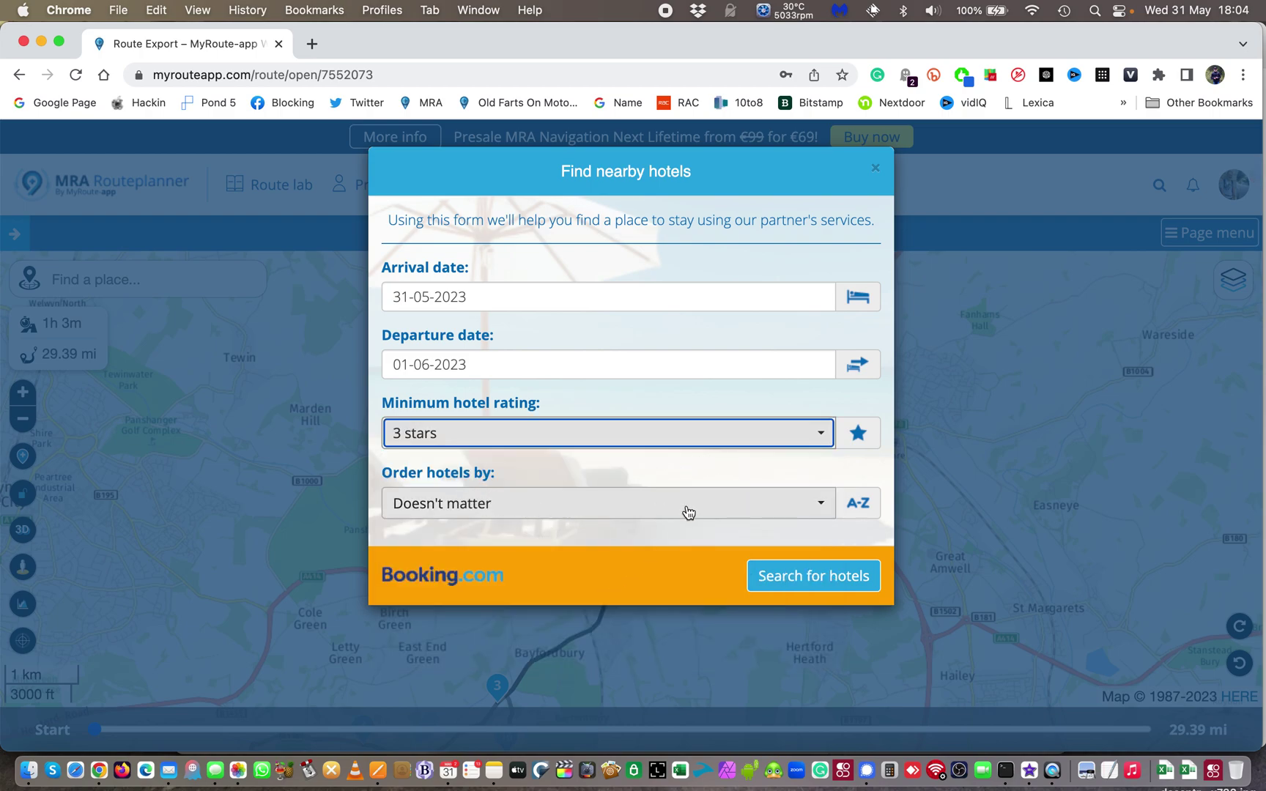
click(809, 580)
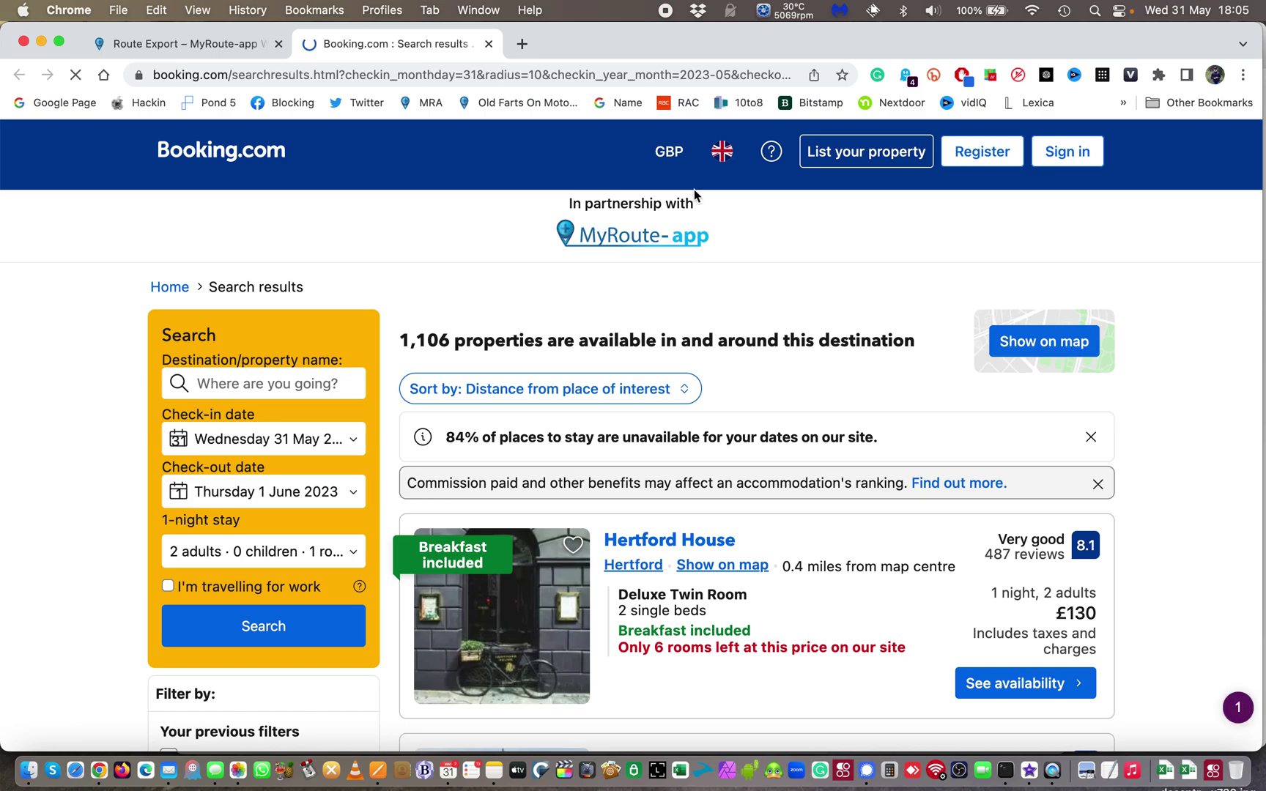
Browse the Booking.com hotel results, return to the route planner, and dismiss the hotel search form and waypoint 2's options.
scroll(1191, 318, down, 3)
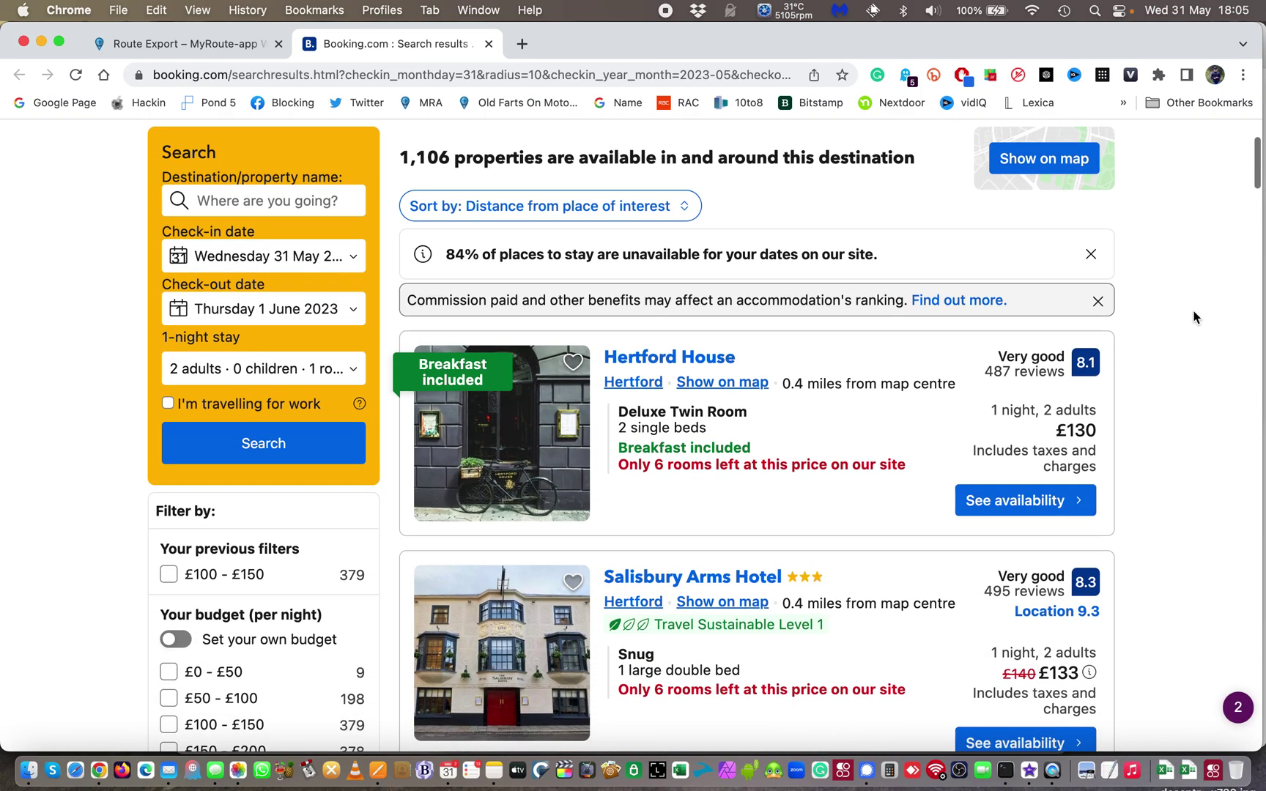
scroll(1194, 318, down, 4)
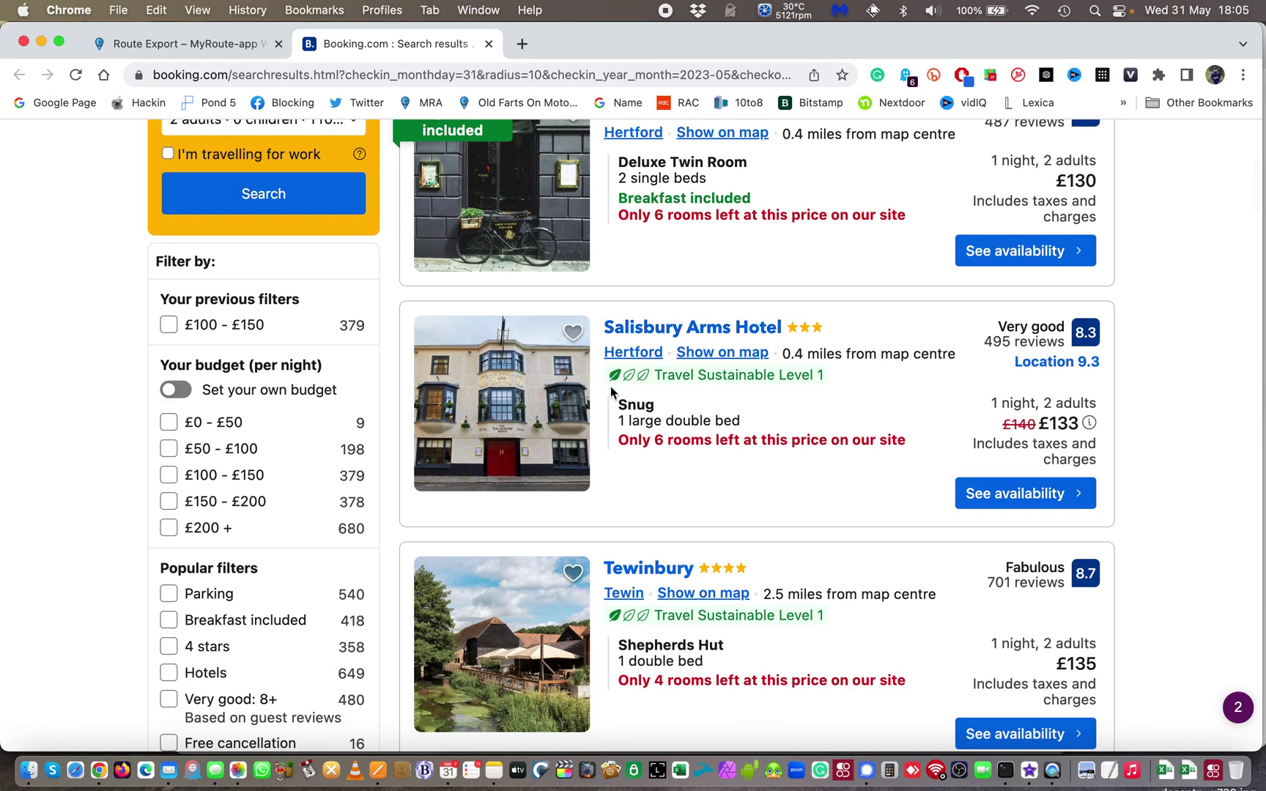
scroll(1179, 378, down, 1)
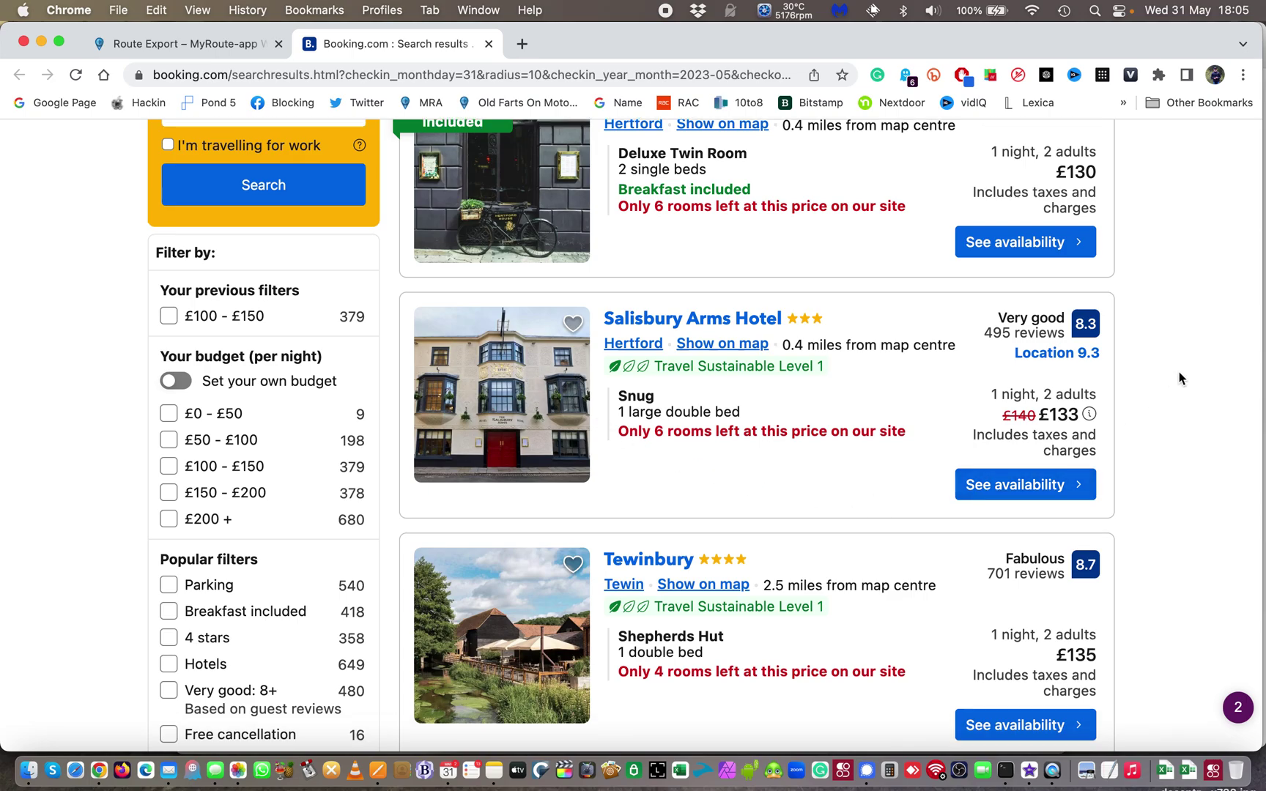
scroll(1179, 372, down, 3)
scroll(1178, 372, up, 10)
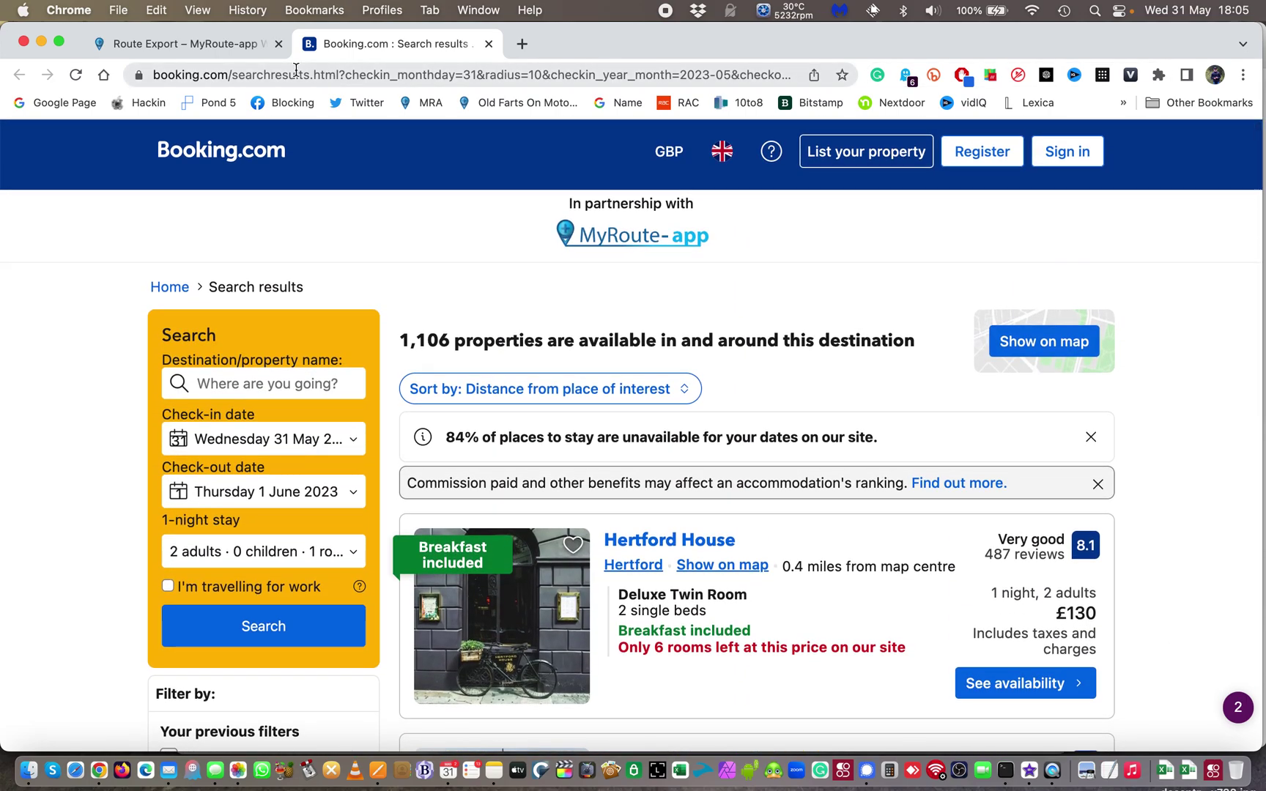
click(225, 46)
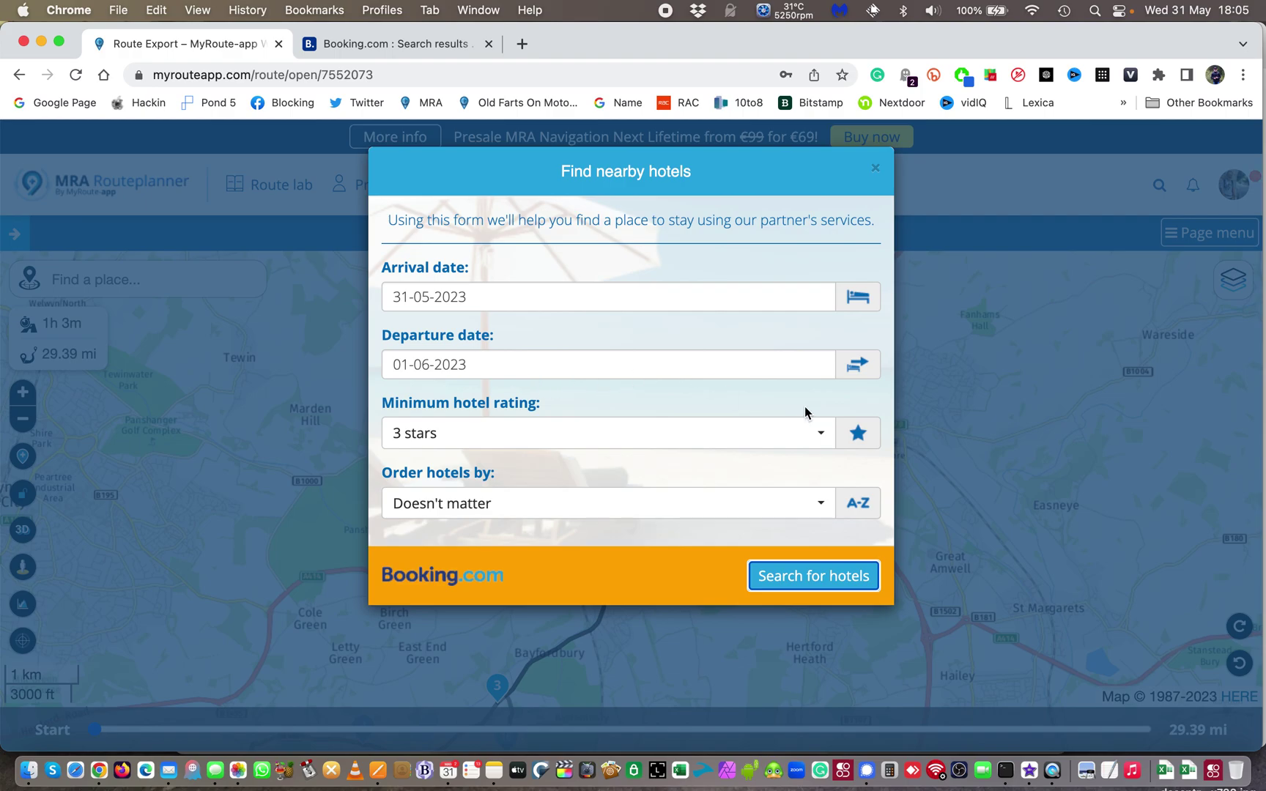
click(875, 169)
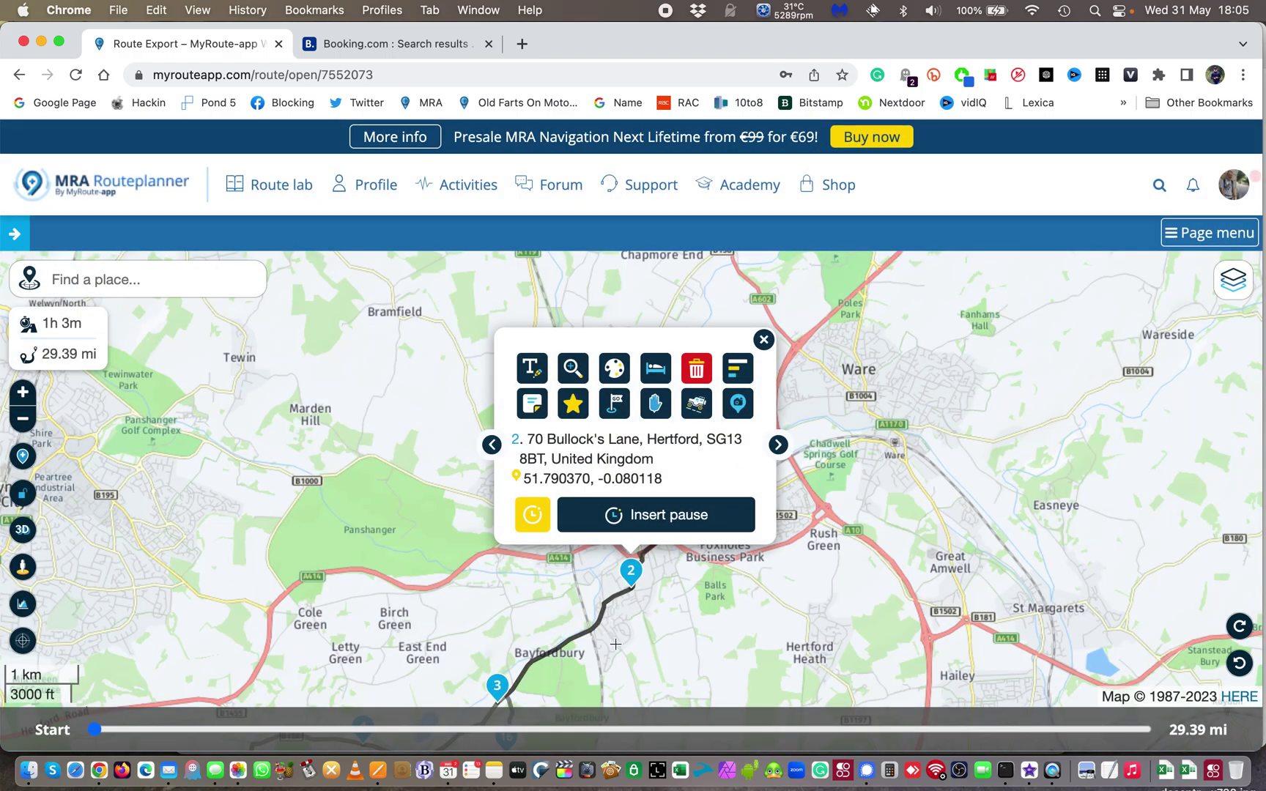
click(764, 339)
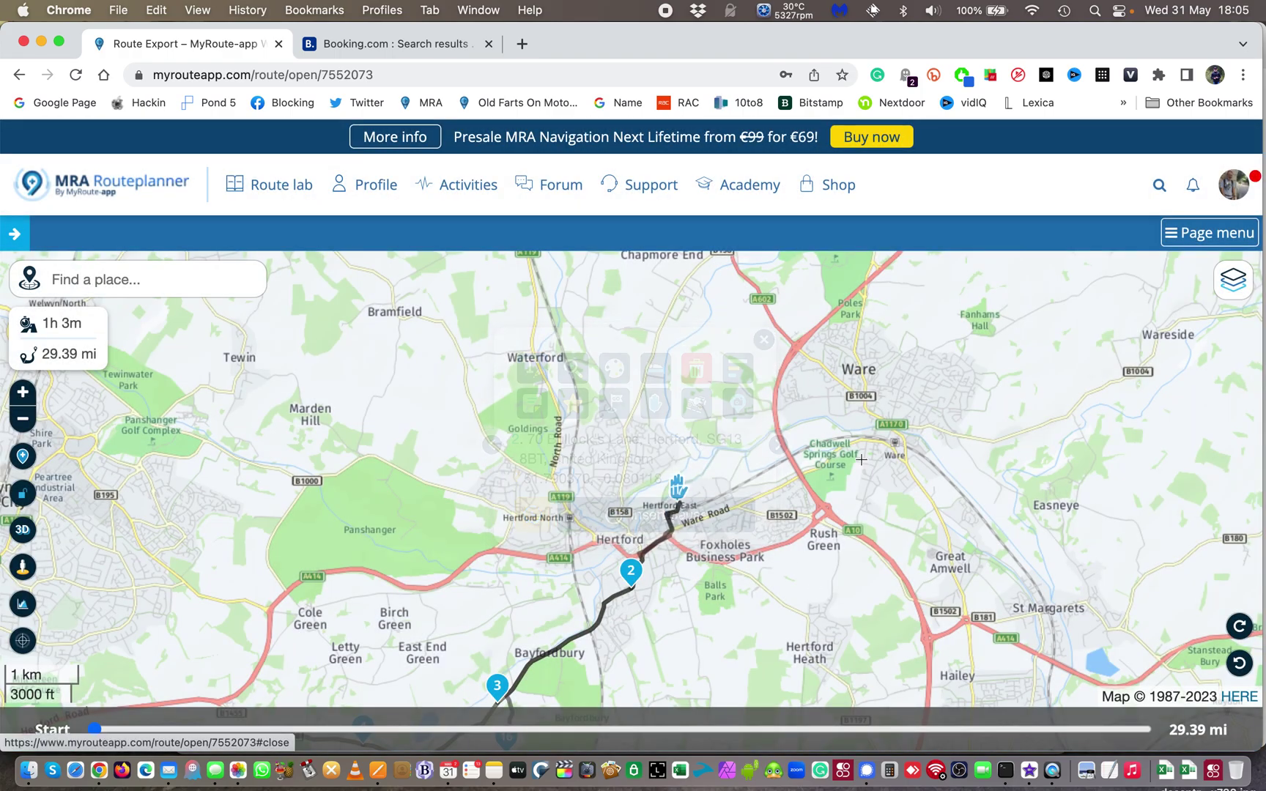
Add a waypoint on the route between waypoint 9 and the M25 junction, southeast of South Mimms.
drag(862, 459, 950, 342)
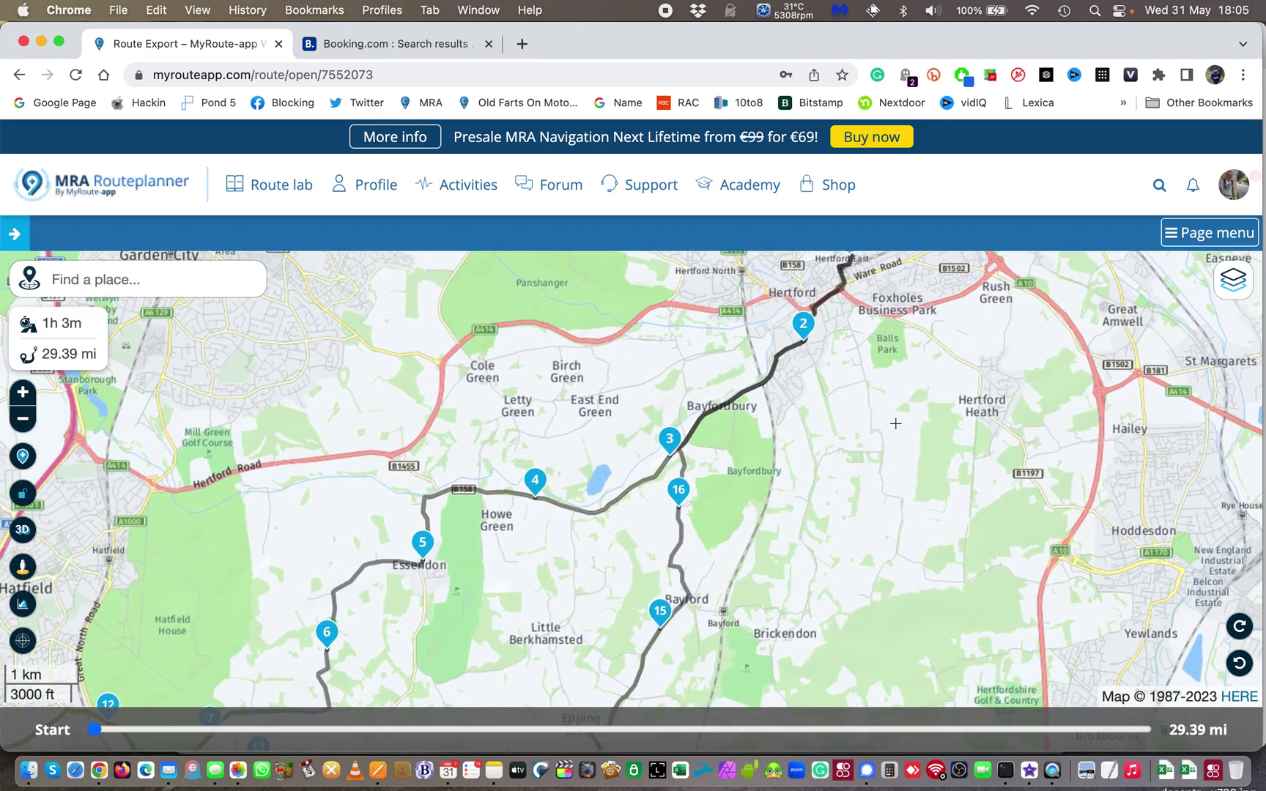
drag(843, 508, 856, 263)
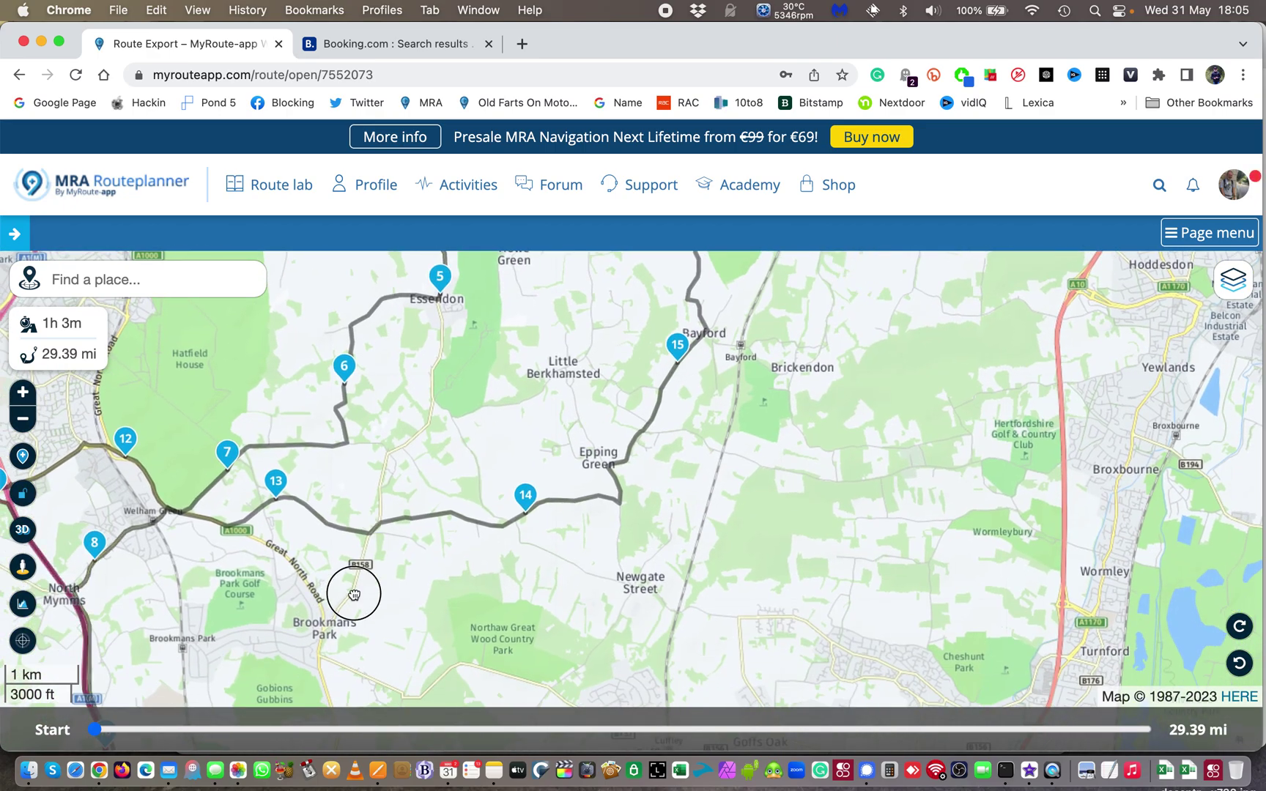
drag(353, 594, 956, 376)
drag(876, 574, 856, 396)
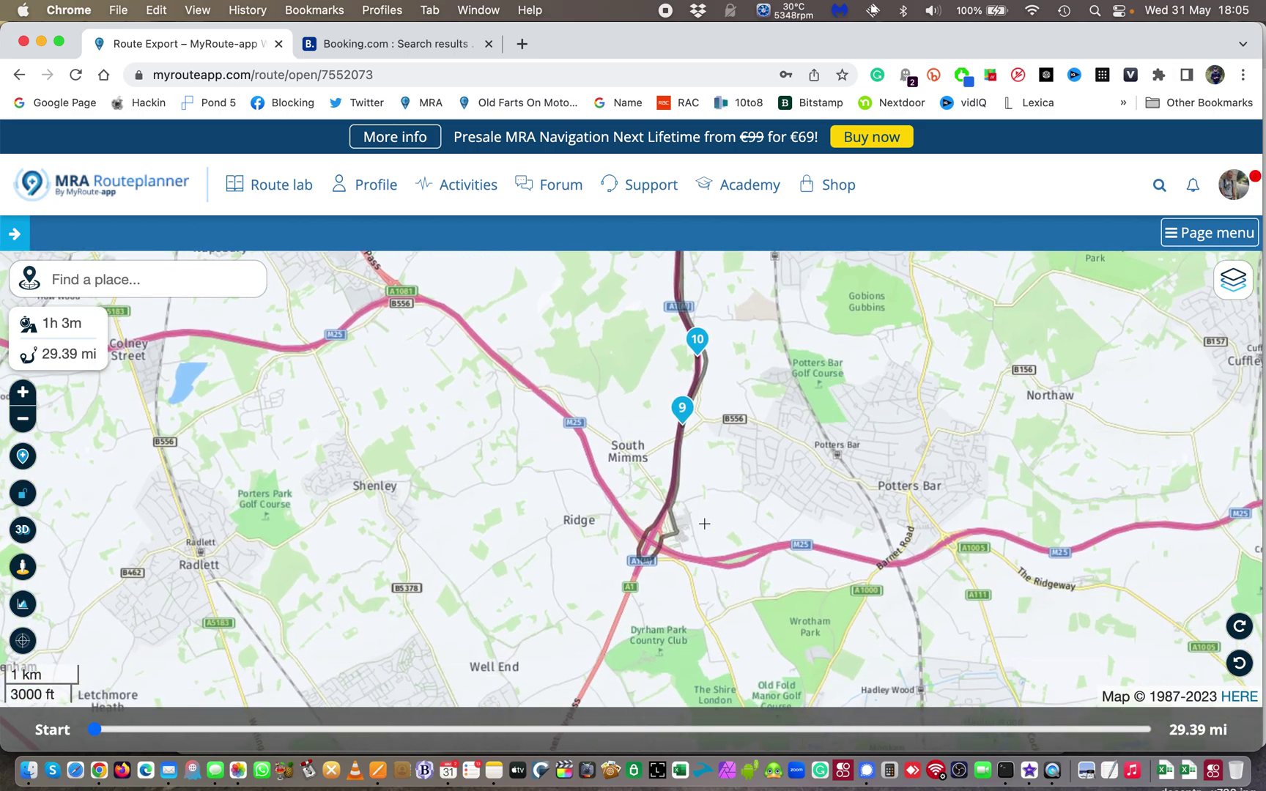
click(676, 521)
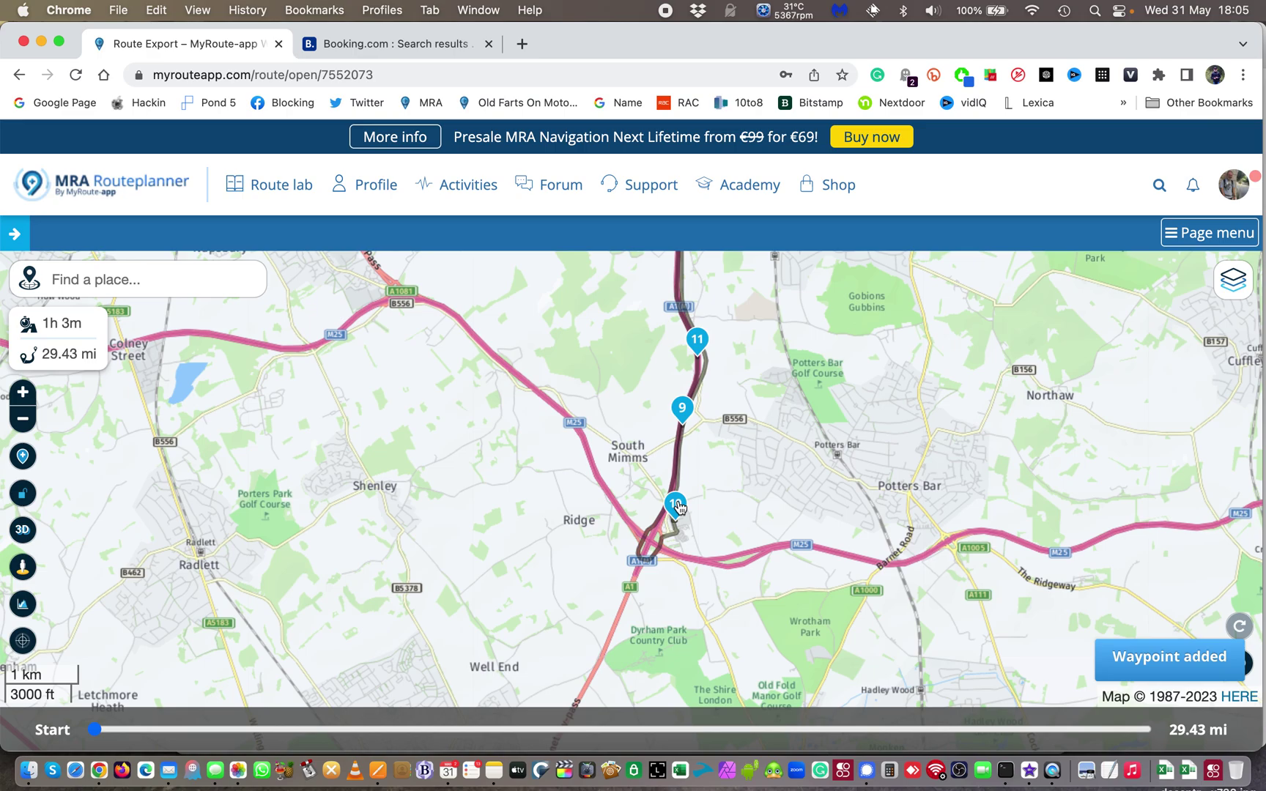
Search for nearby hotels from the new waypoint 10, keeping the 3-star minimum rating.
click(676, 505)
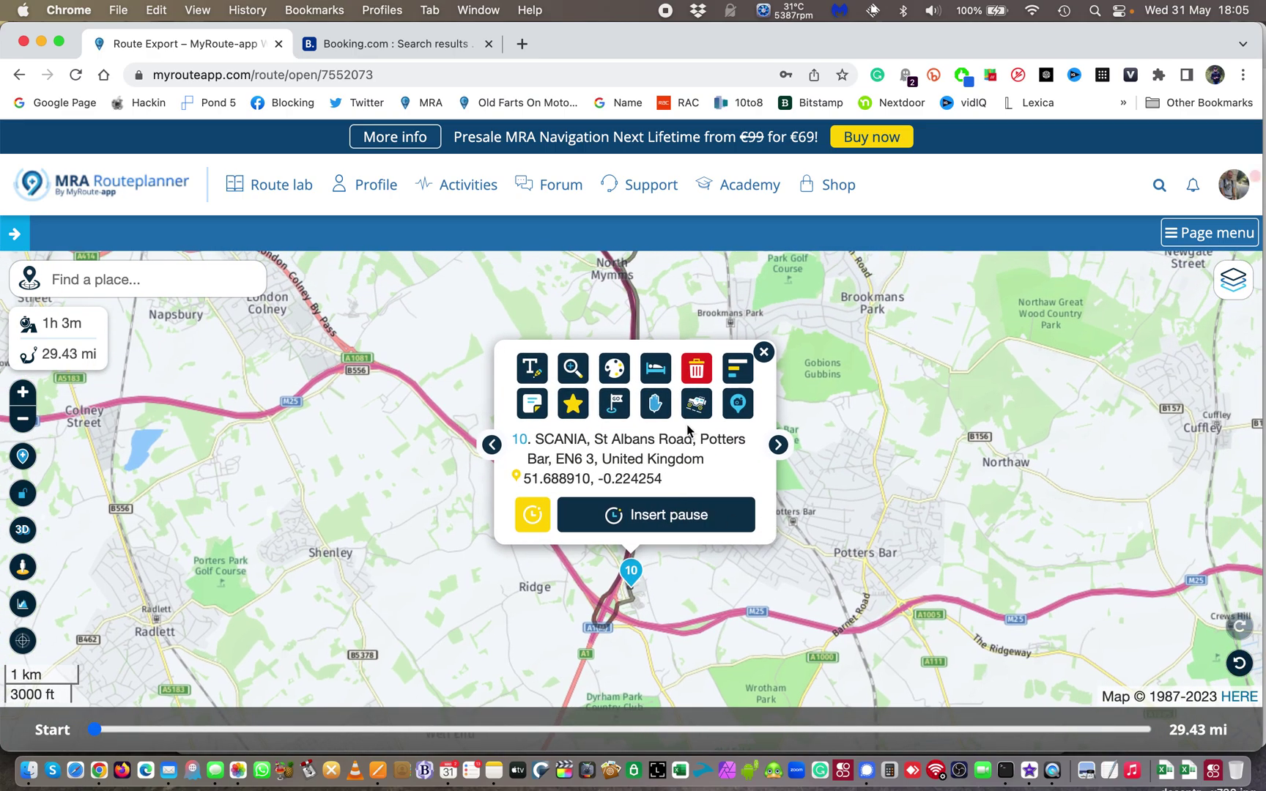
click(655, 369)
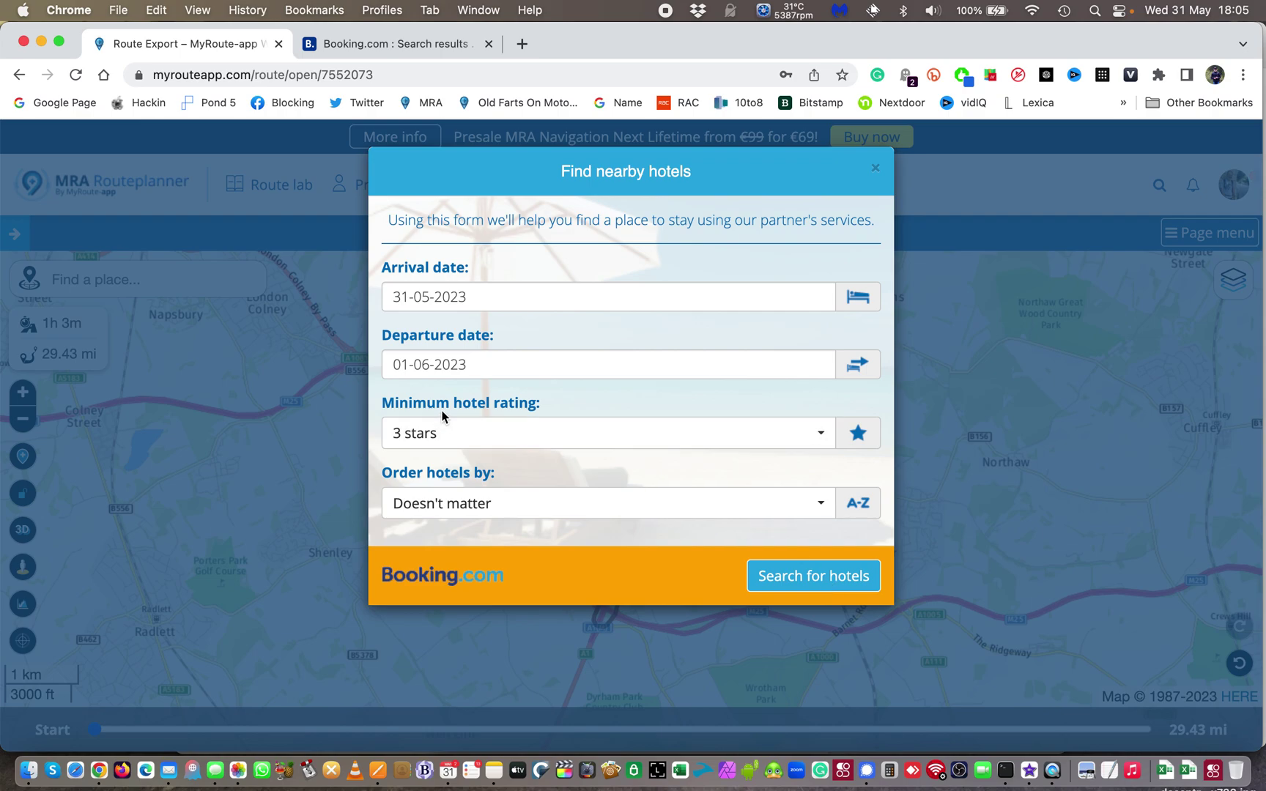
click(820, 576)
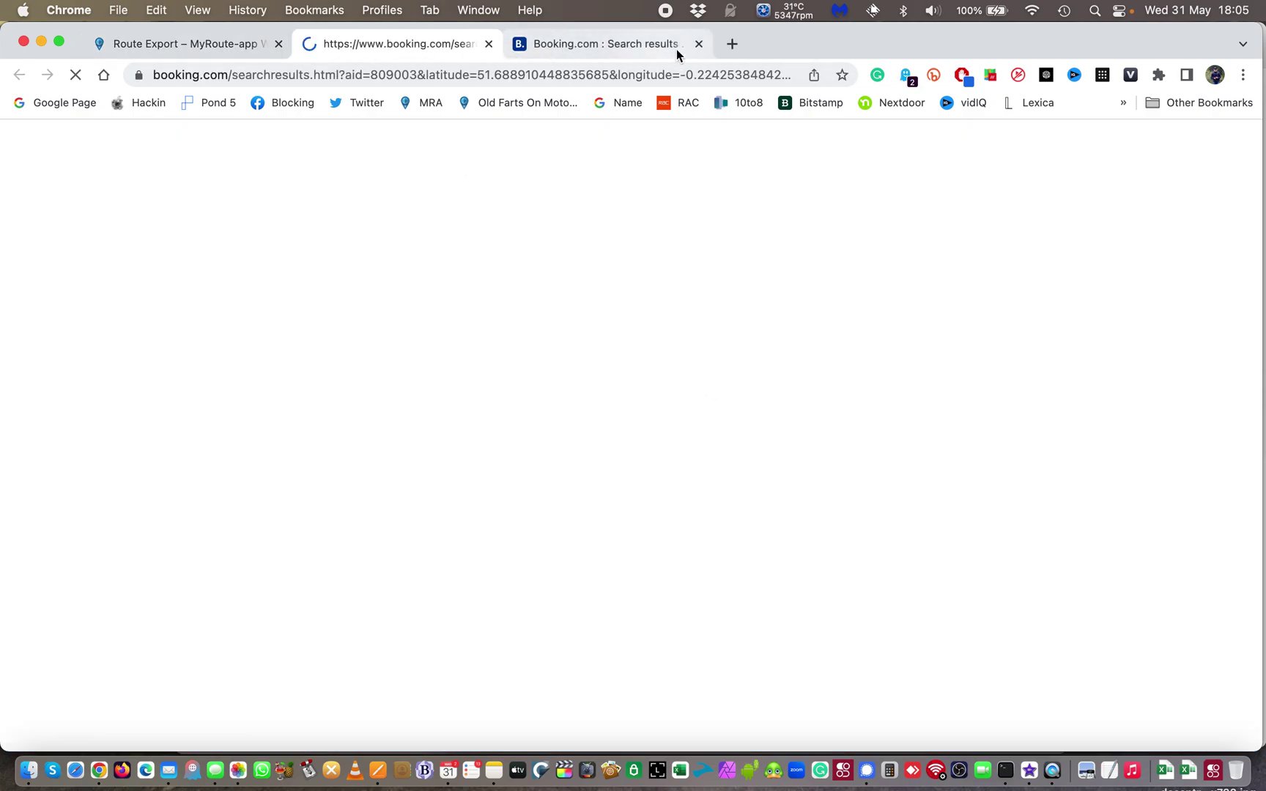
Close the earlier hotel results, browse the hotels near waypoint 10, and return to the route map with the search form dismissed.
click(699, 43)
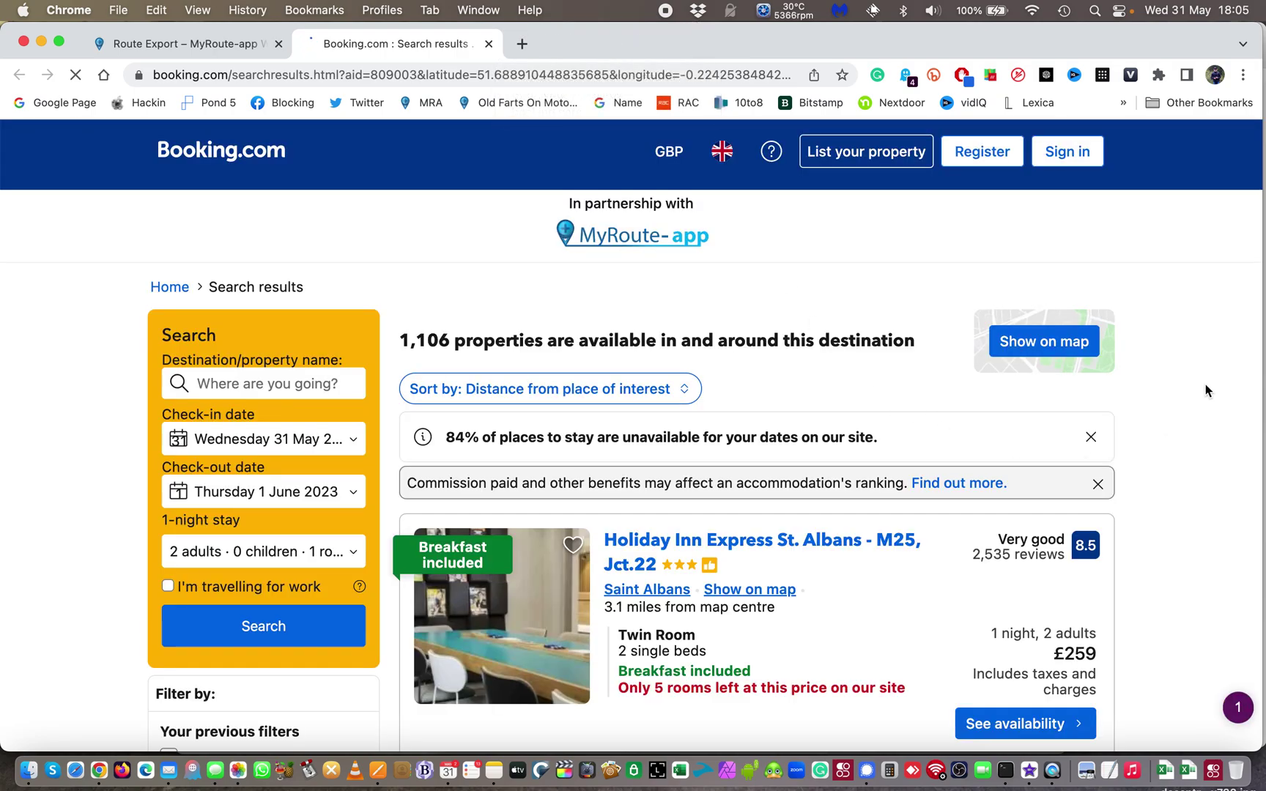
scroll(1206, 384, down, 10)
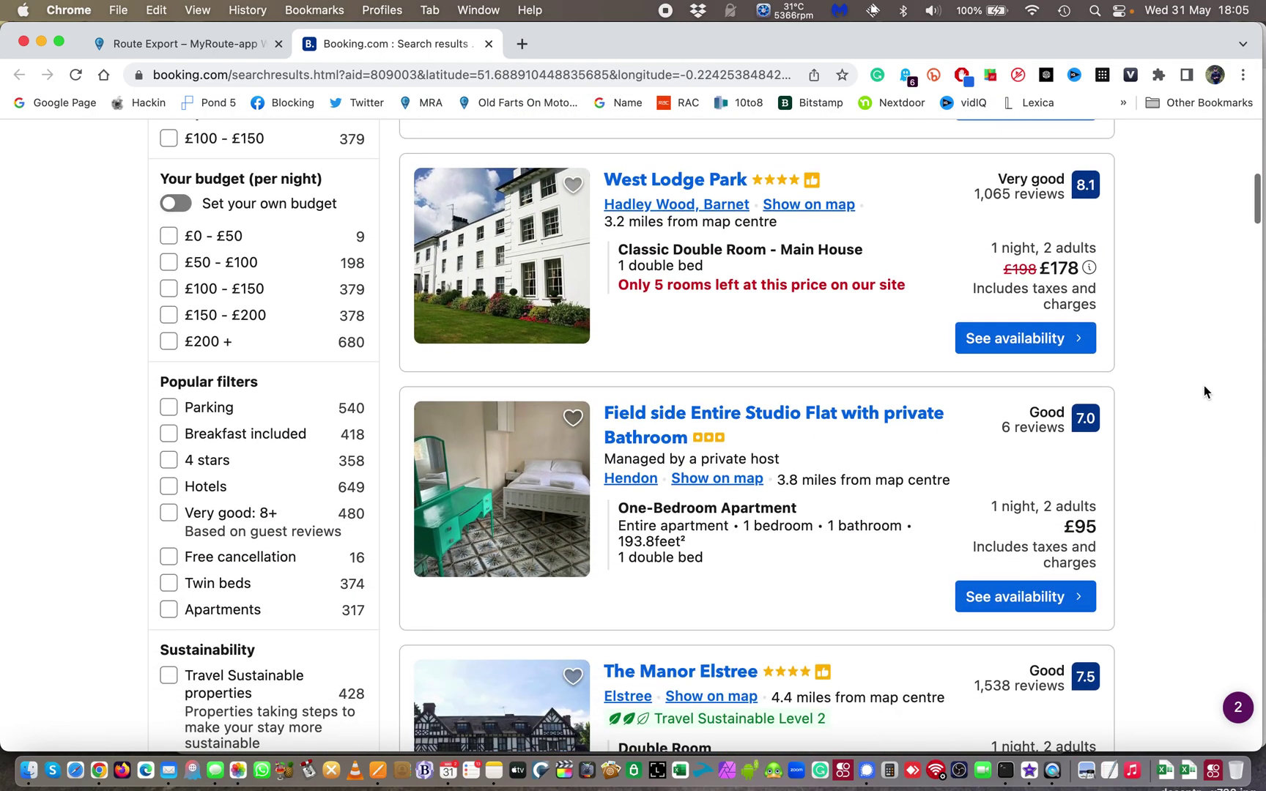
click(488, 44)
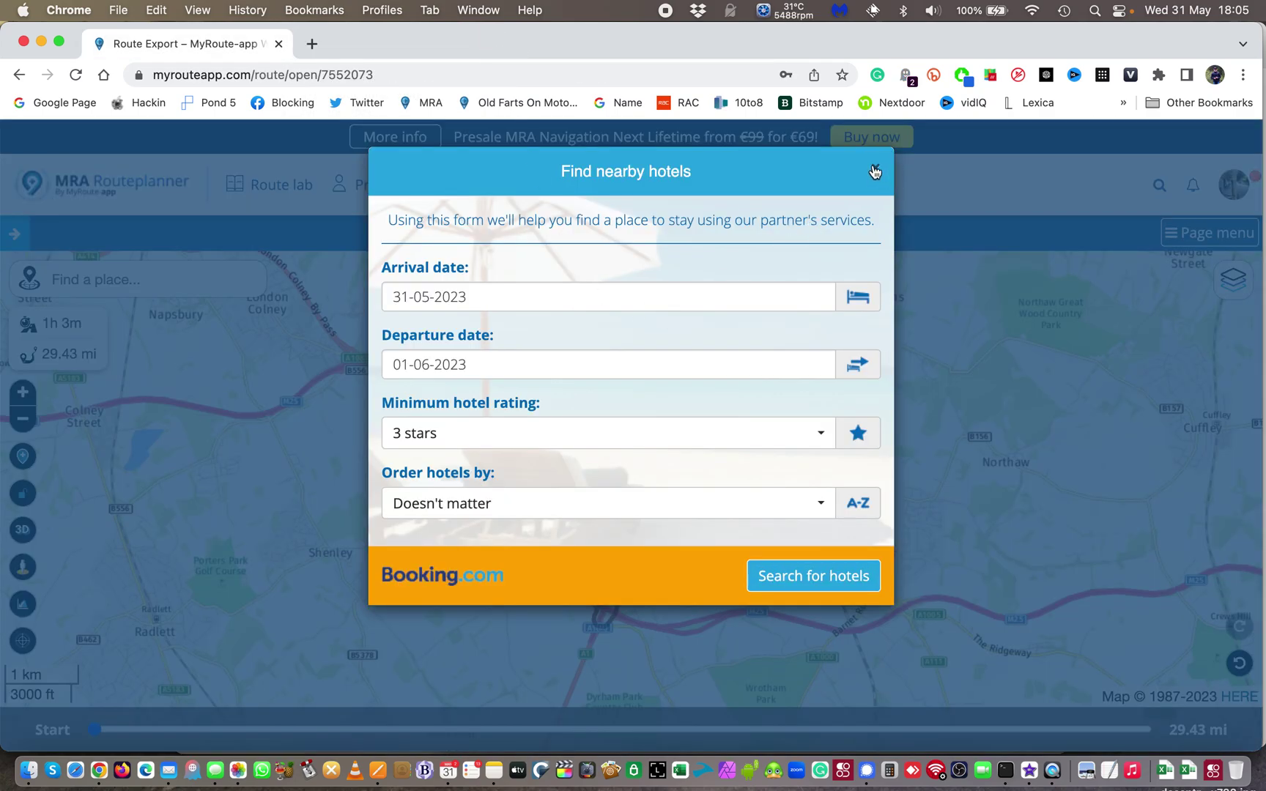
click(874, 171)
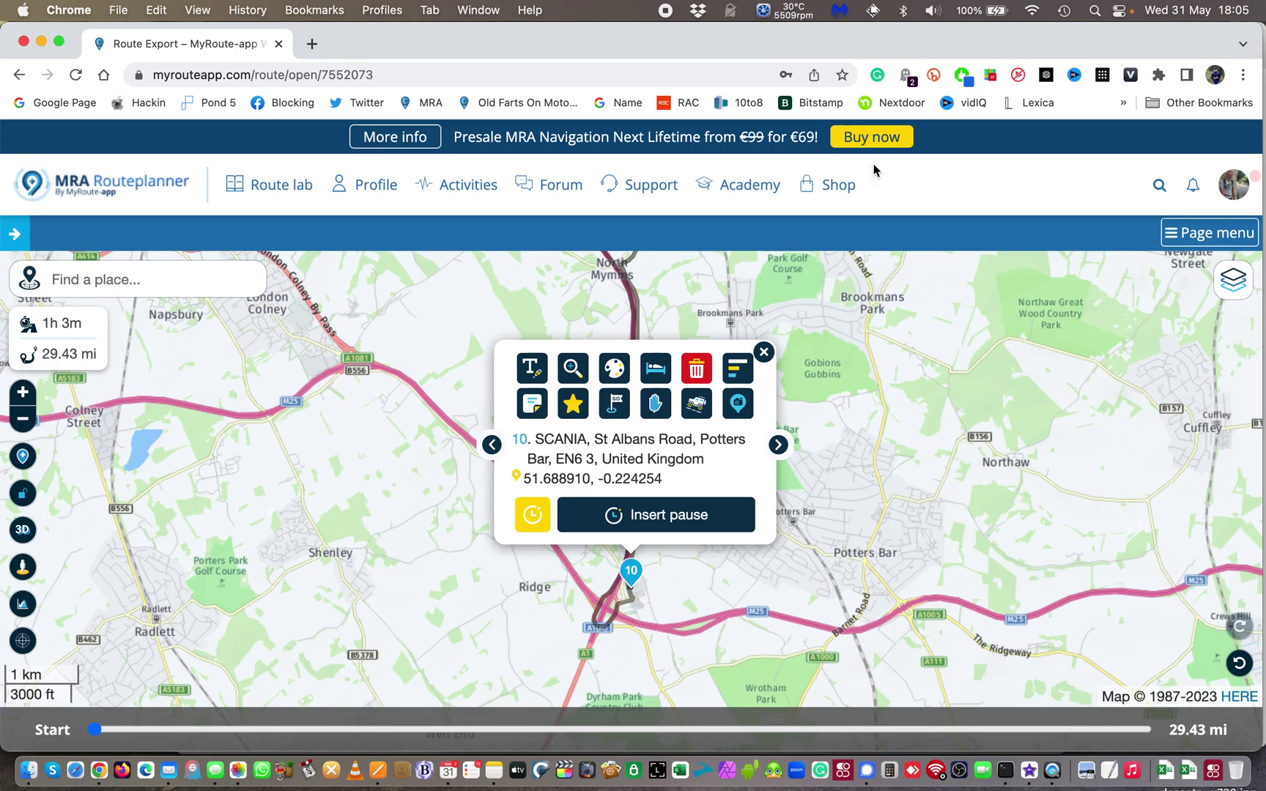